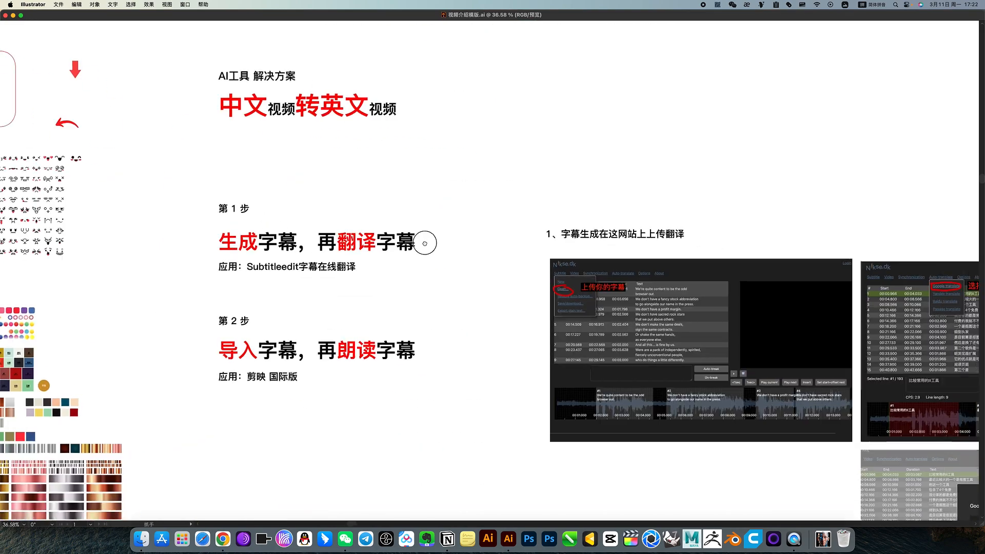
Step: Look over the Chinese-to-English video workflow overview and the introduction text about free AI tools for designers above it
alt+super+click(565, 303)
drag(704, 358, 424, 273)
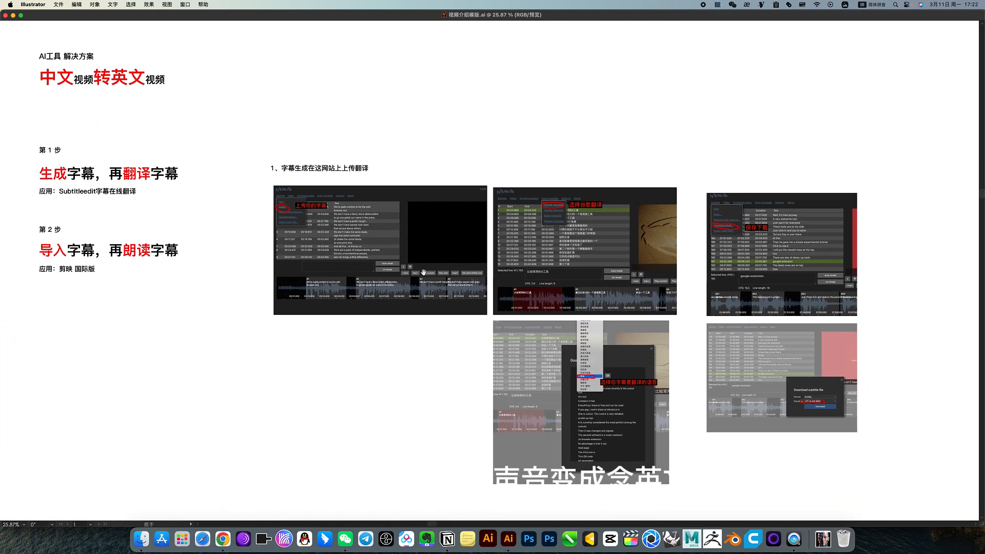
drag(361, 235, 518, 374)
drag(256, 90, 334, 218)
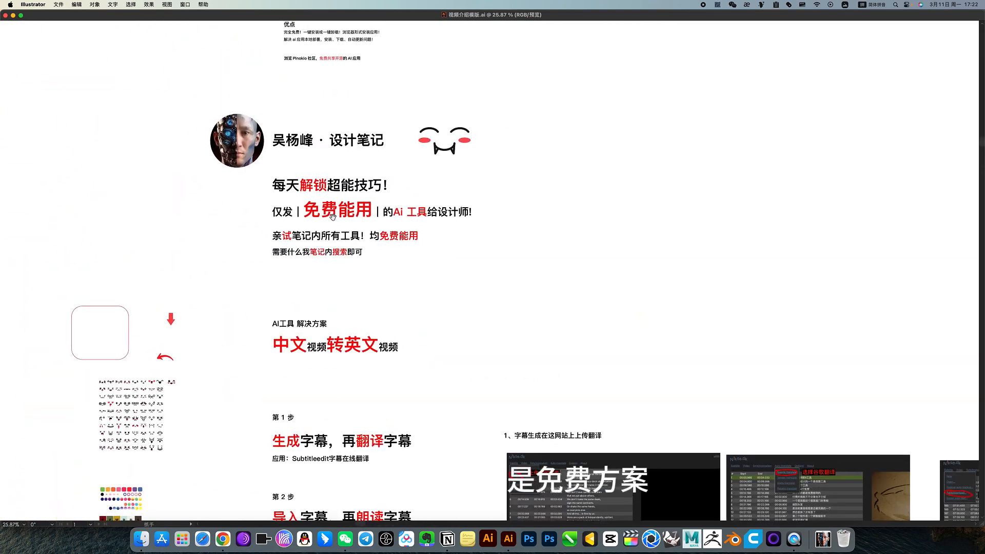
drag(295, 149, 380, 200)
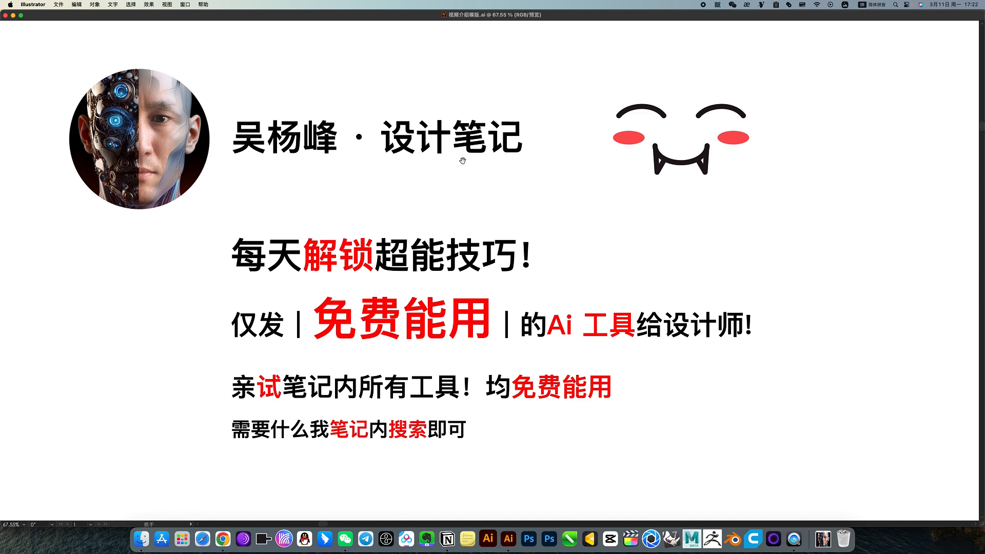
drag(406, 278, 407, 243)
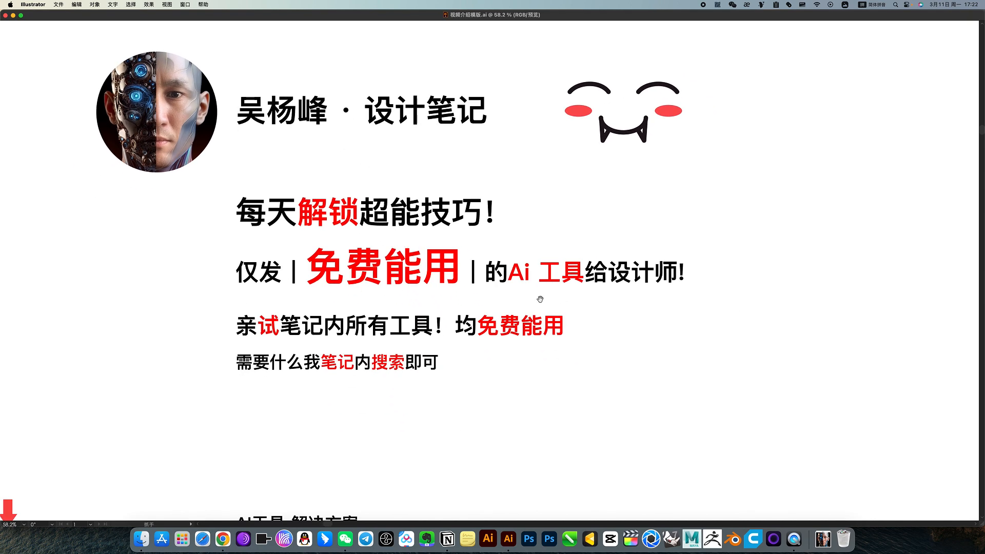
drag(518, 308, 495, 249)
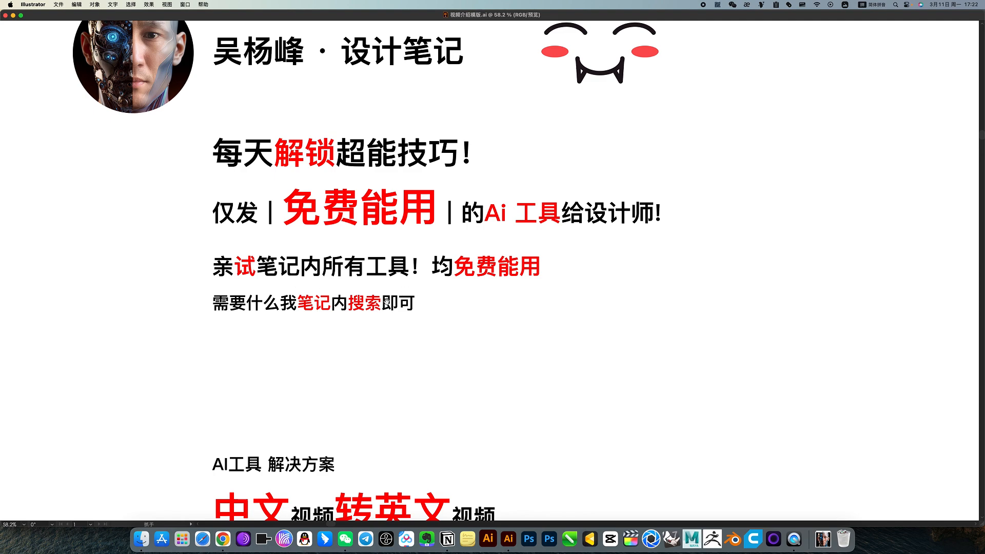
key(alt+space)
drag(302, 316, 302, 251)
Step: Examine the annotated section 1 screenshots on uploading subtitles, choosing Google translate, picking the target language and saving the translated file
drag(583, 329, 315, 142)
drag(468, 257, 596, 252)
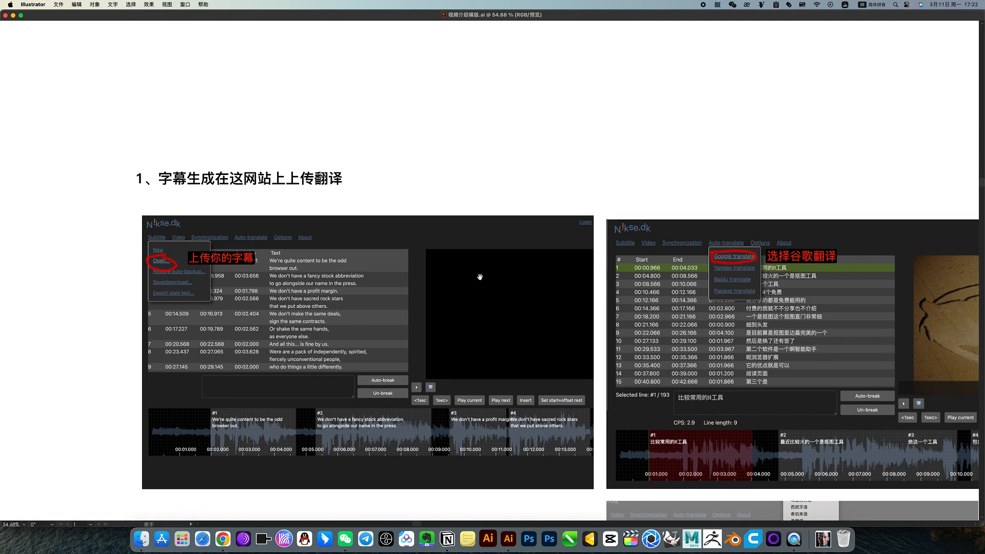
drag(342, 256, 387, 246)
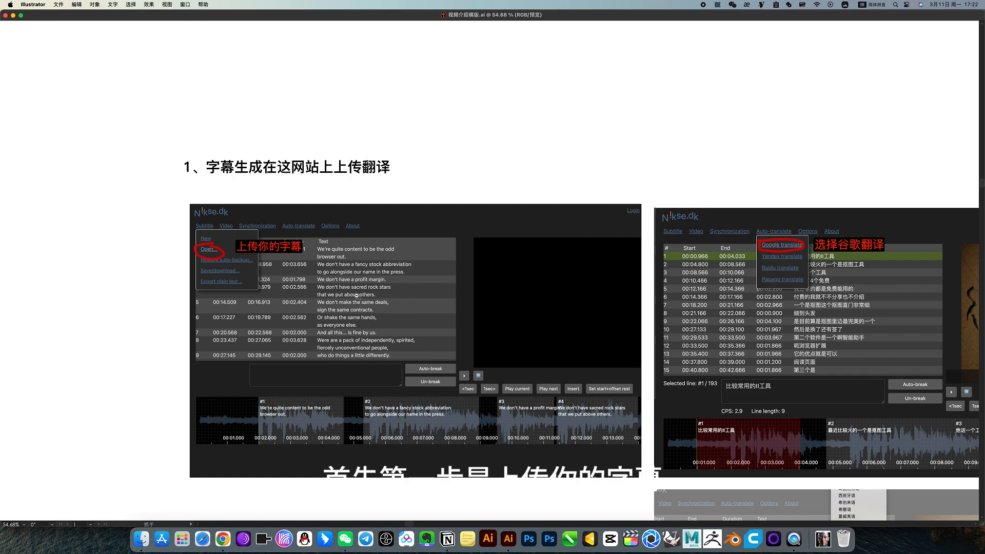
drag(458, 305, 401, 300)
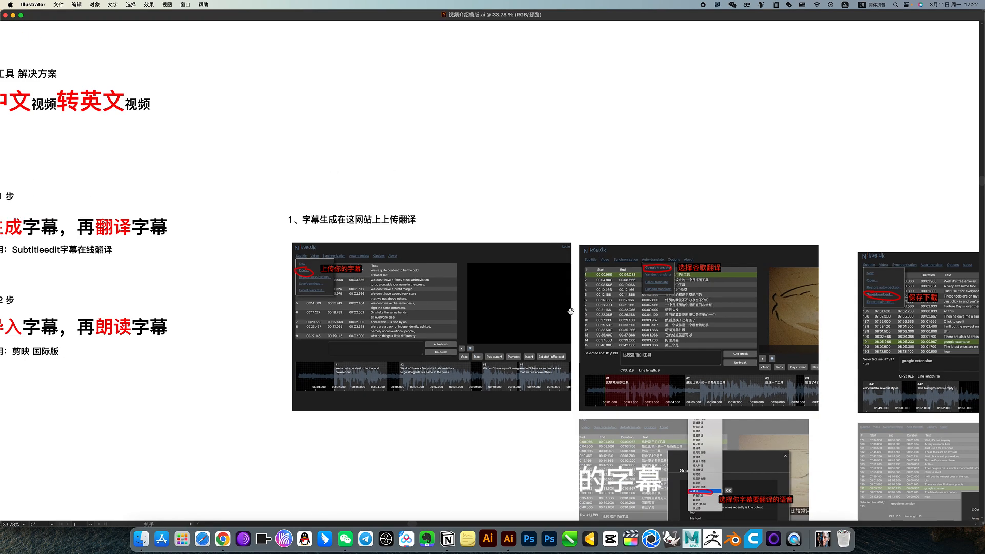
drag(570, 310, 420, 296)
drag(495, 286, 577, 284)
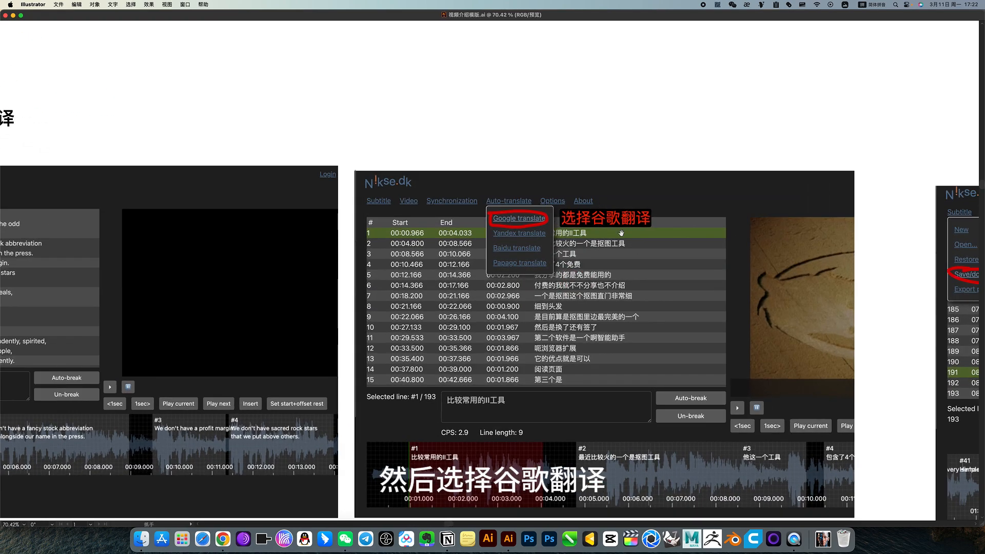
drag(633, 247, 555, 245)
drag(744, 290, 624, 168)
drag(491, 393, 549, 245)
drag(612, 275, 566, 266)
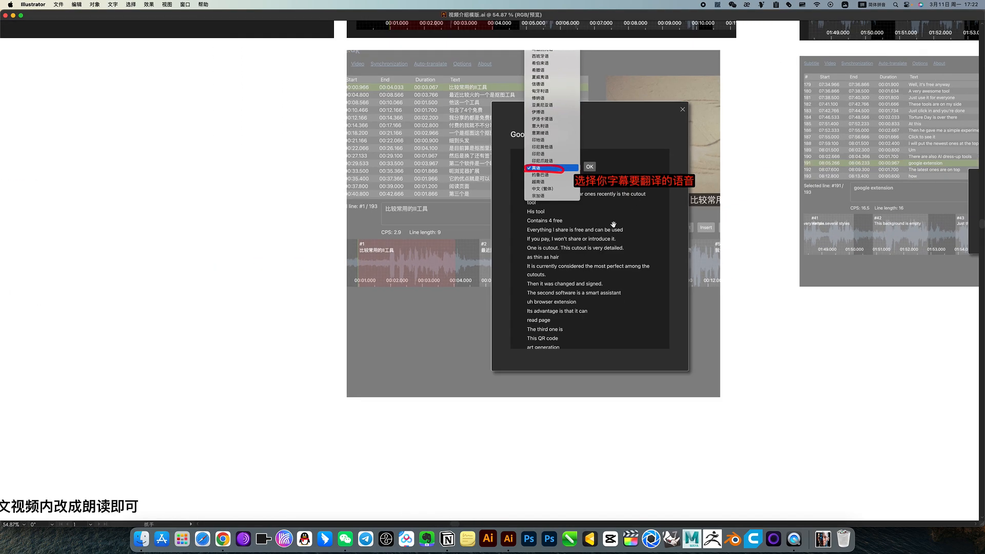
drag(671, 202, 467, 458)
drag(763, 203, 513, 380)
drag(509, 286, 561, 294)
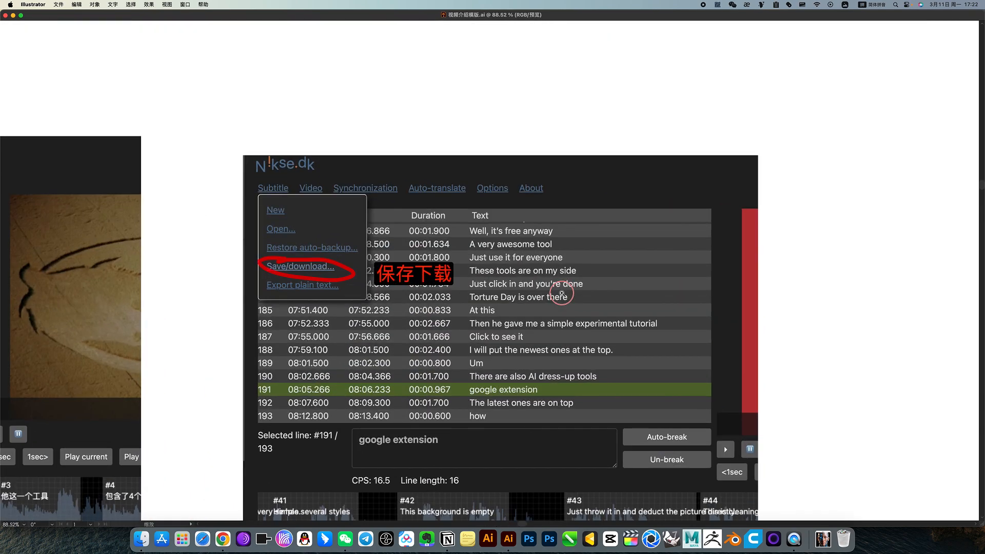
drag(500, 343, 520, 328)
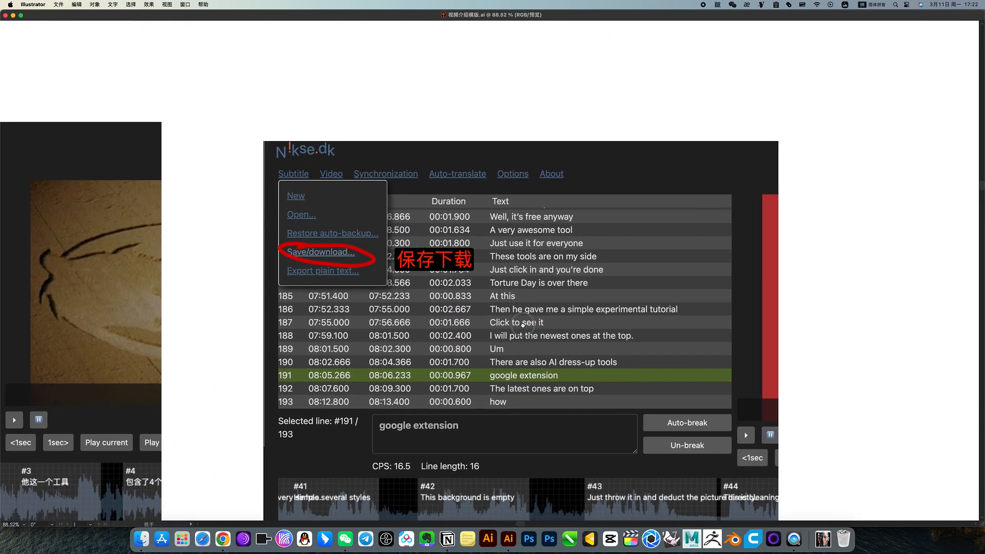
drag(785, 486, 701, 448)
mouse_move(701, 448)
mouse_down()
mouse_move(592, 330)
mouse_move(607, 204)
mouse_up()
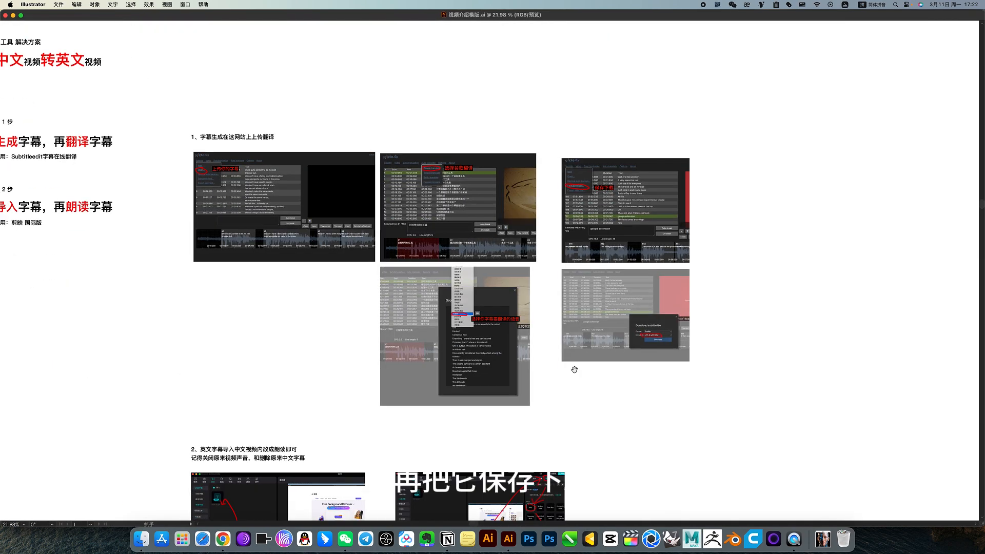
Step: Examine the first section 2 screenshot on importing English subtitles at the start, deleting the Chinese ones and muting the original video
drag(574, 369, 686, 167)
drag(424, 354, 451, 336)
mouse_move(349, 372)
mouse_down()
mouse_move(466, 384)
mouse_move(384, 377)
mouse_up()
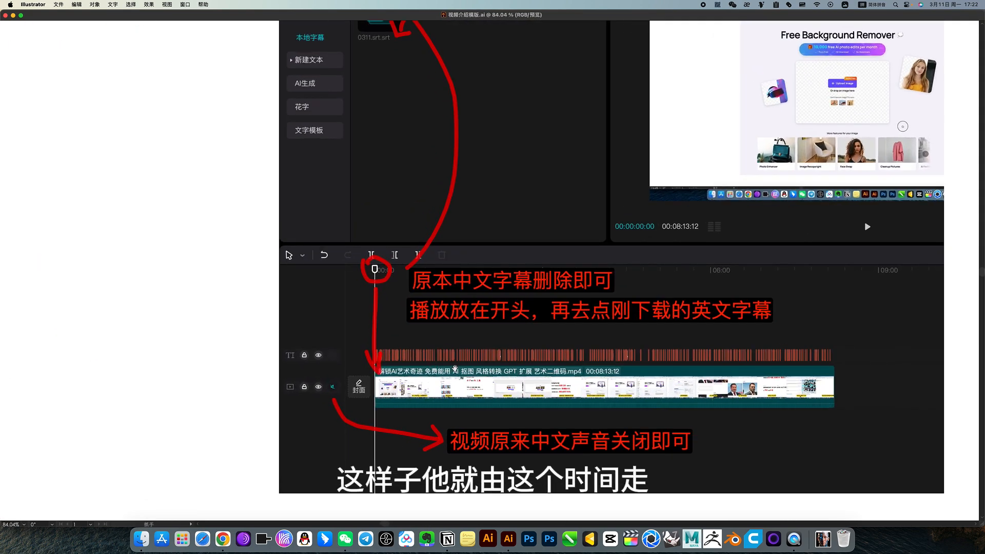
drag(605, 378, 559, 398)
drag(358, 418, 304, 413)
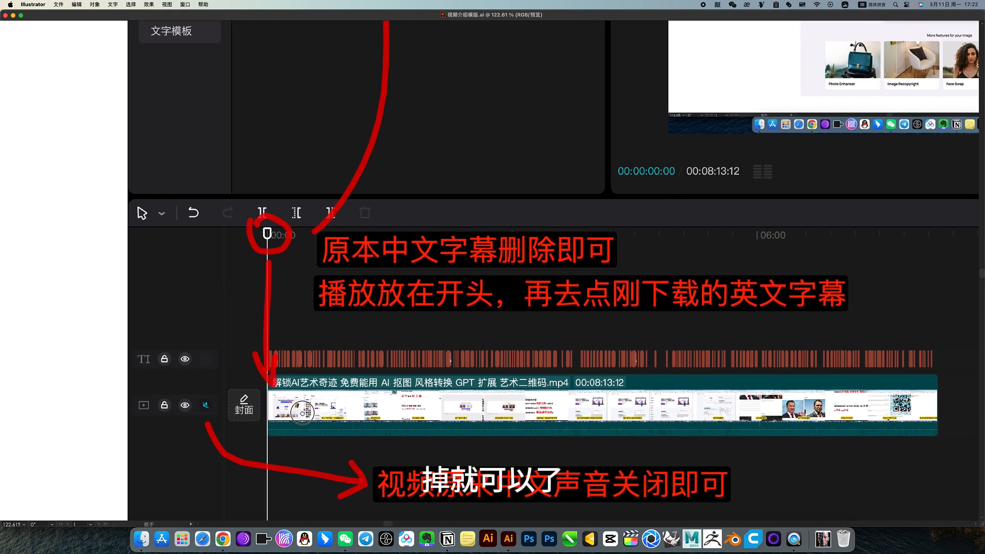
Step: Examine the second section 2 screenshot on selecting all English subtitles, choosing a voice and generating the read-aloud audio
drag(708, 359, 231, 428)
drag(557, 222, 538, 109)
drag(470, 270, 563, 298)
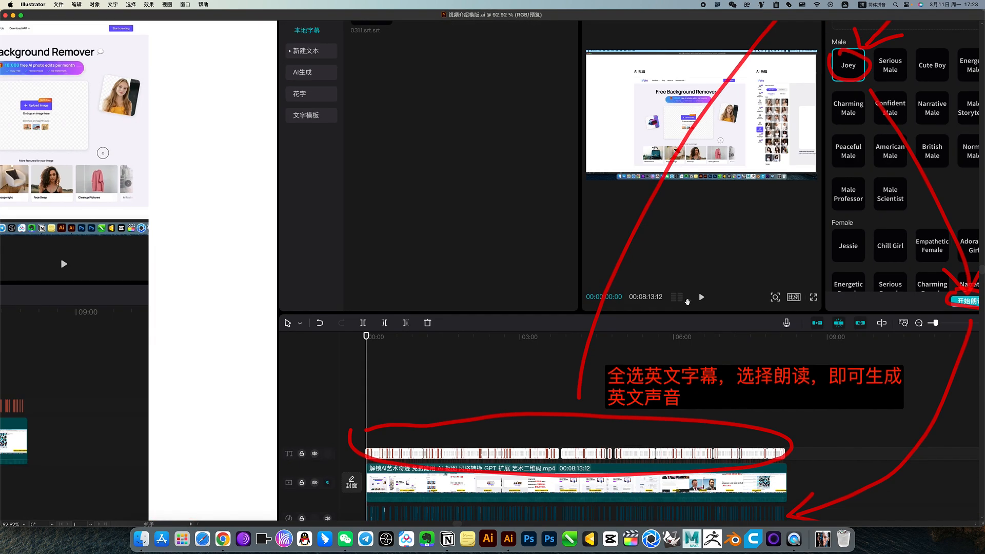
drag(652, 386, 582, 333)
drag(675, 252, 475, 428)
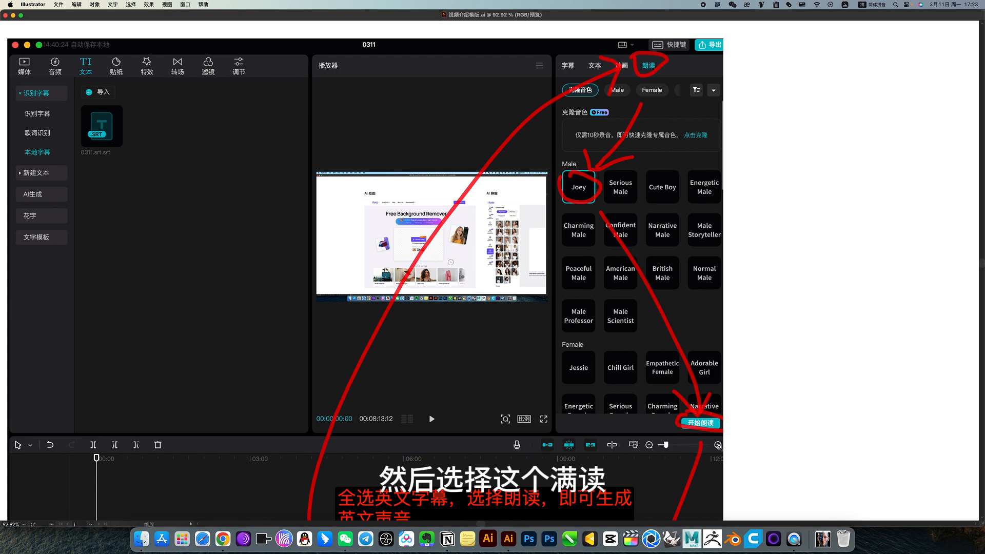
drag(718, 446, 796, 435)
drag(733, 404, 697, 400)
drag(623, 169, 661, 310)
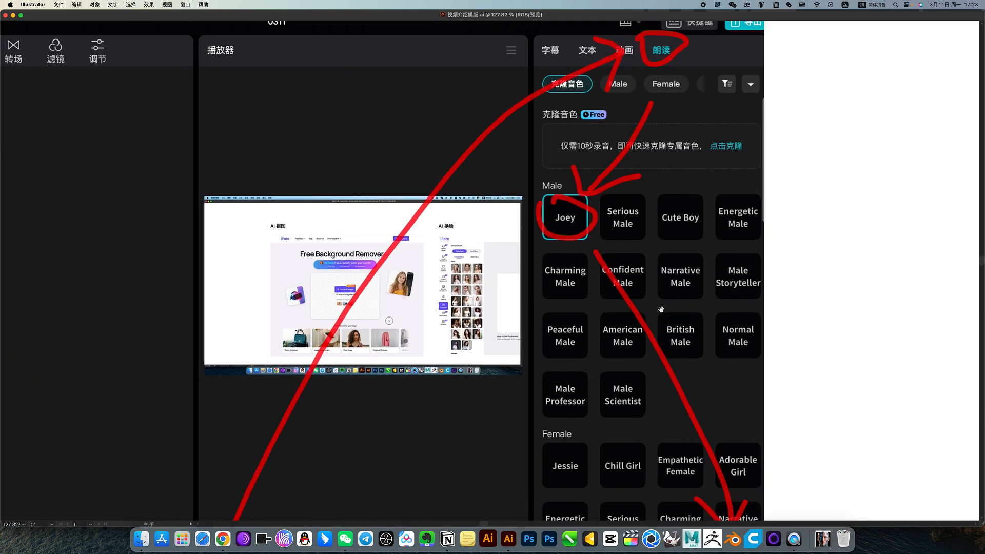
drag(684, 384, 650, 373)
drag(664, 421, 685, 141)
drag(570, 432, 631, 367)
drag(267, 434, 325, 436)
drag(677, 412, 505, 376)
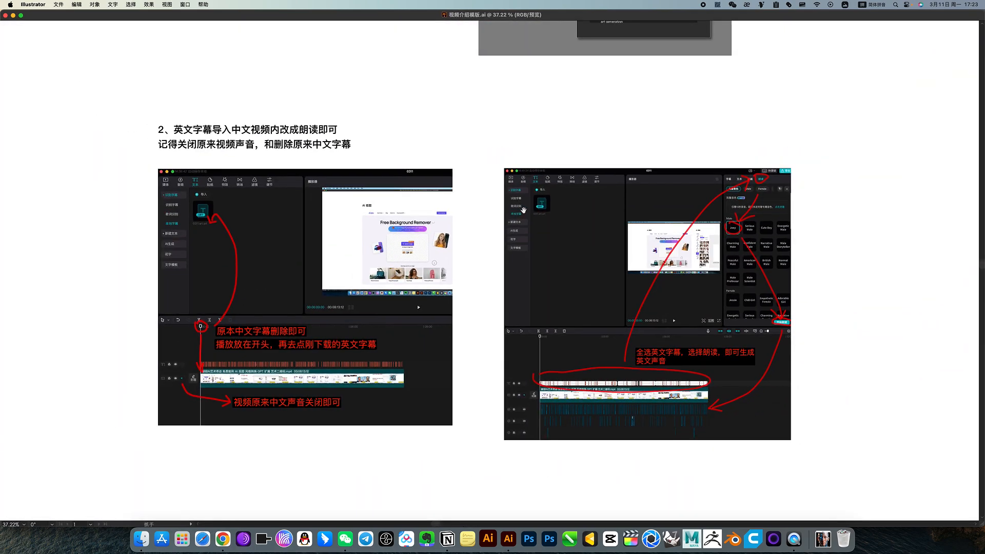
Step: Return to the two-step summary and read which apps are used for translating the subtitles and reading them aloud
drag(525, 203, 561, 351)
drag(578, 243, 486, 229)
drag(536, 192, 533, 318)
drag(471, 243, 558, 253)
drag(422, 231, 506, 329)
drag(321, 217, 371, 234)
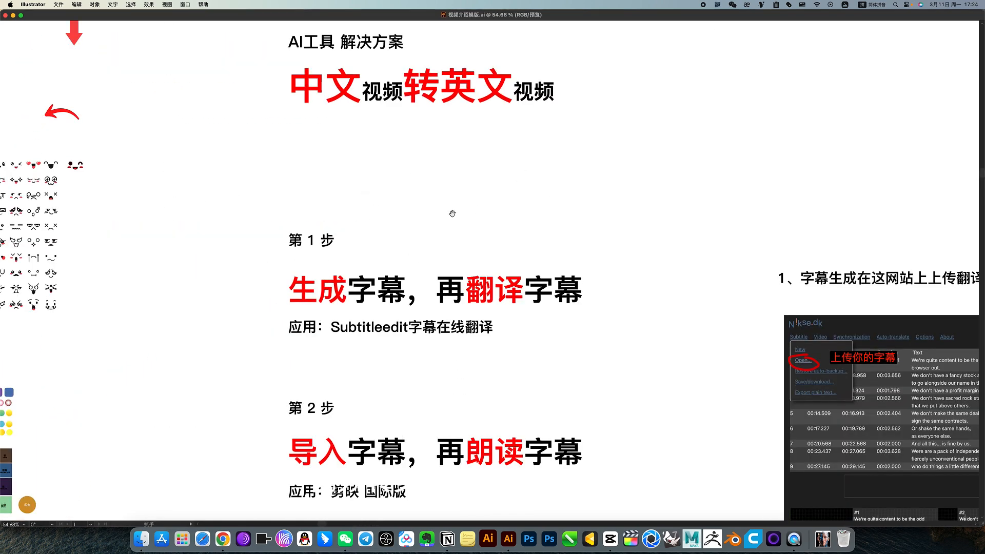
drag(435, 321, 429, 247)
drag(407, 307, 385, 319)
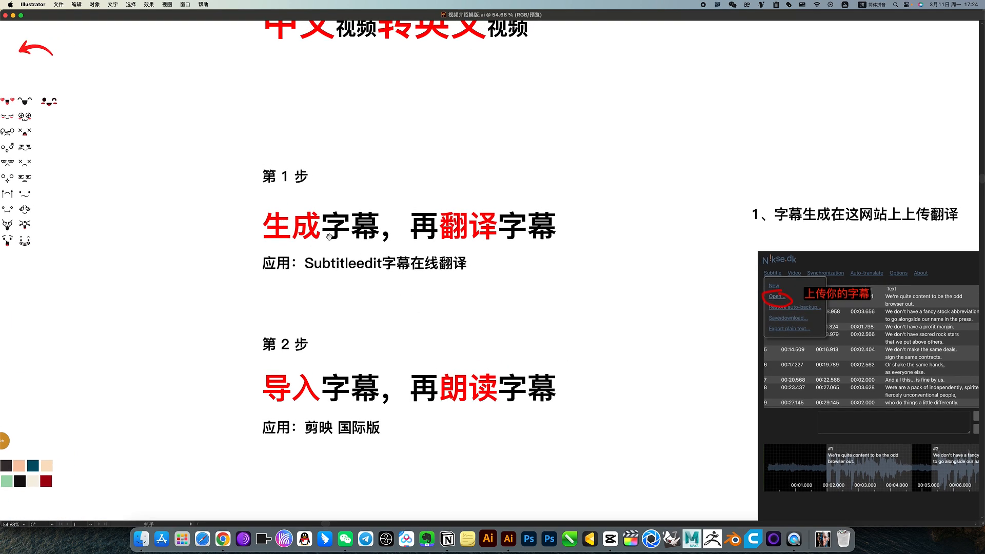
drag(328, 243, 320, 268)
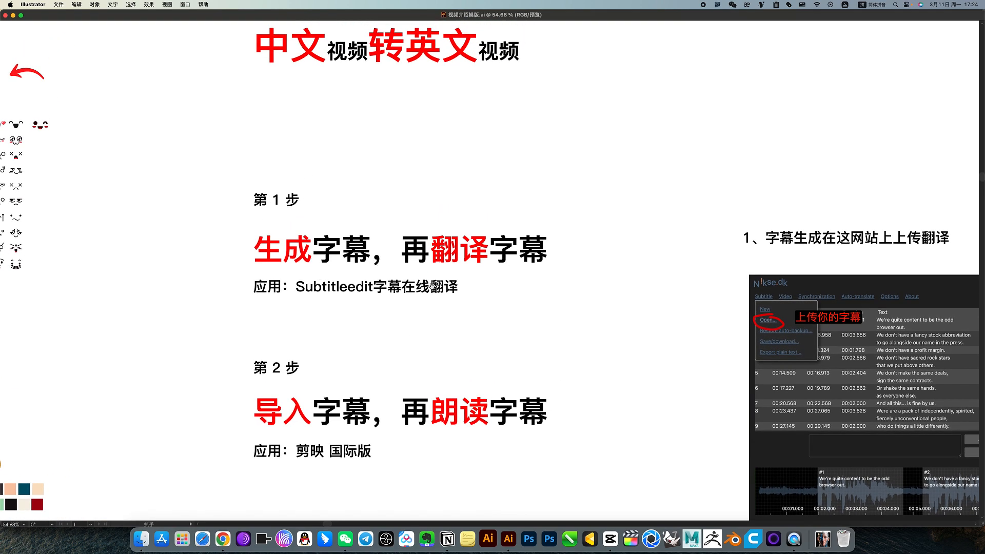
Step: Switch to the CapCut desktop editor with the empty project 0311
key(ctrl+Up)
click(406, 312)
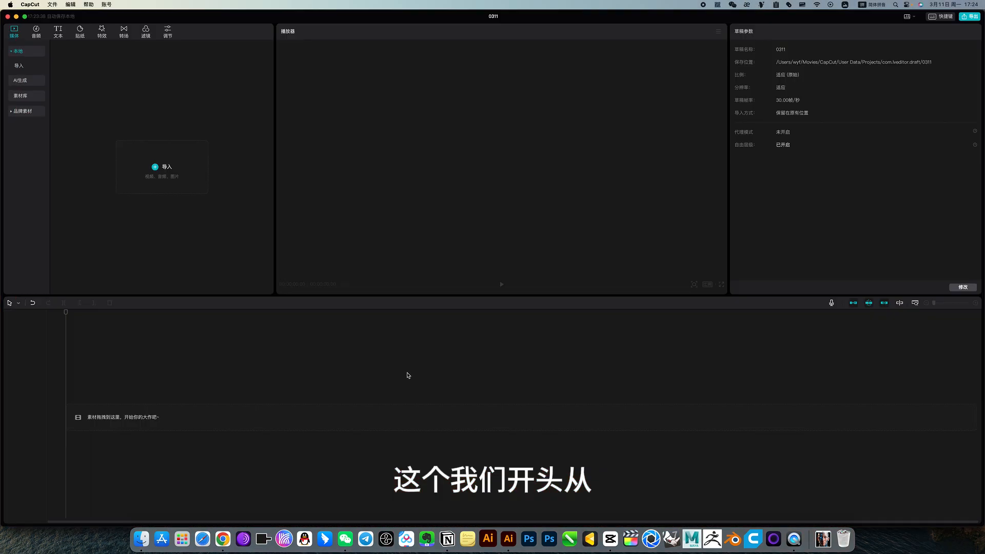
click(180, 181)
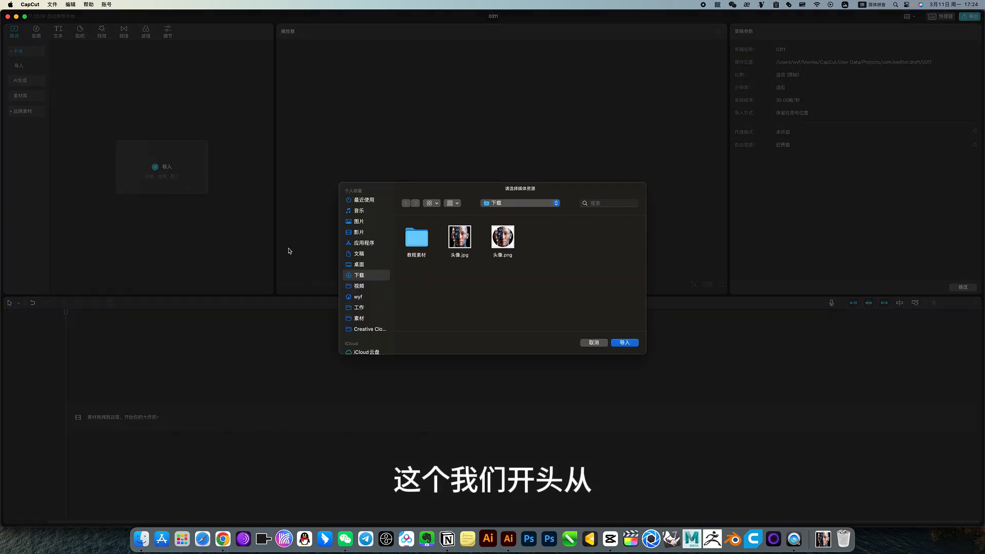
click(593, 342)
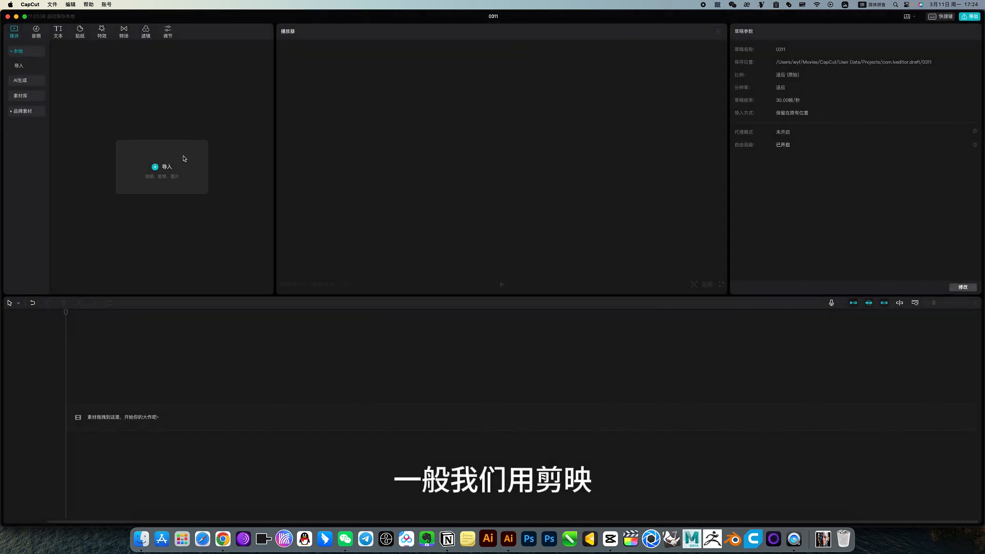
Step: Look at the CapCut web workspace in Chrome and return to the CapCut desktop editor
key(ctrl+Up)
click(426, 241)
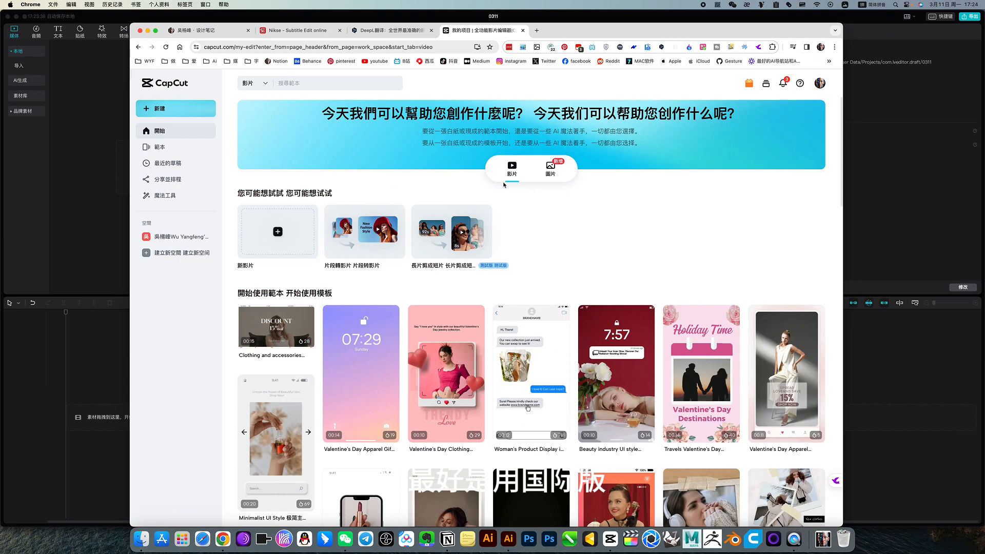
click(912, 232)
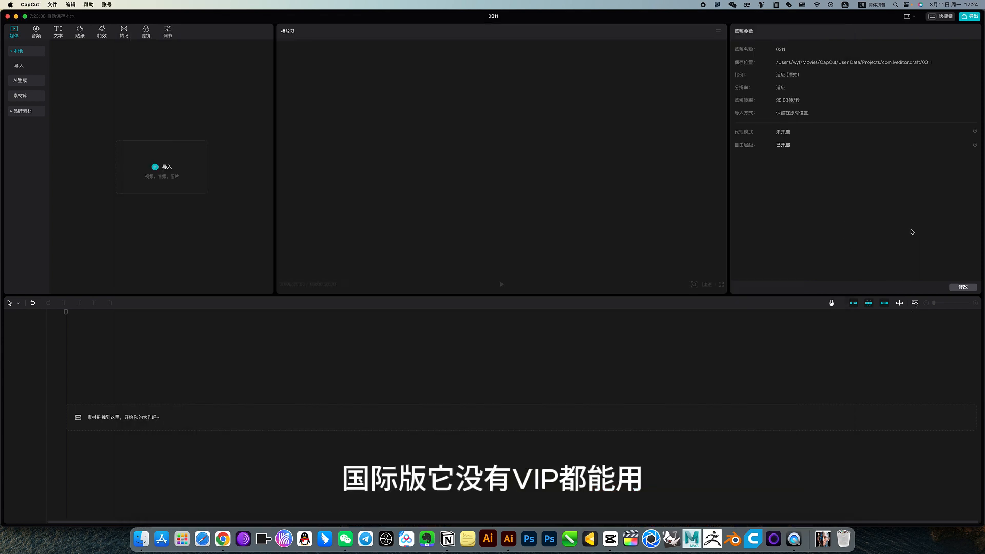
Step: Import 1.mov from the desktop folder (桌面) and place it at the start of the timeline's main track
click(185, 186)
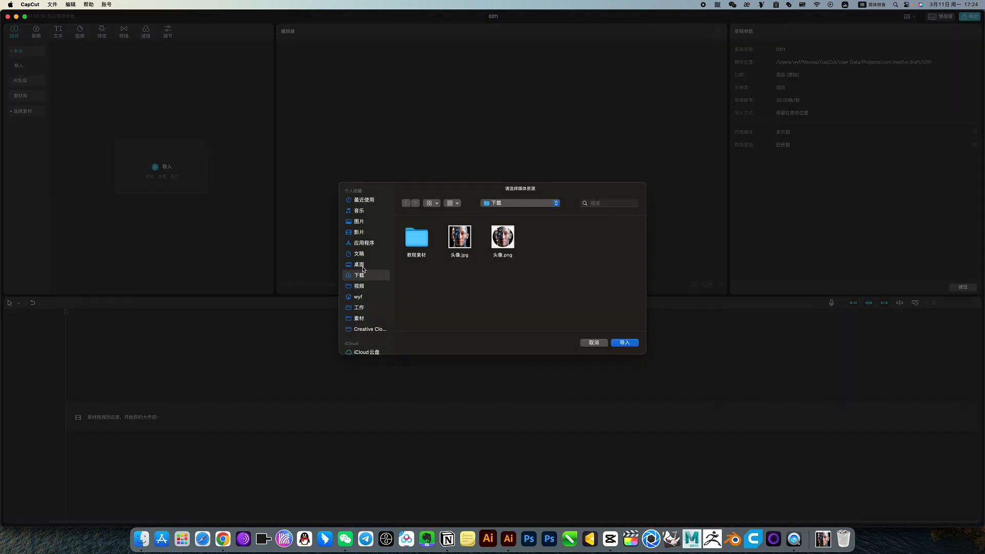
click(359, 264)
double_click(417, 237)
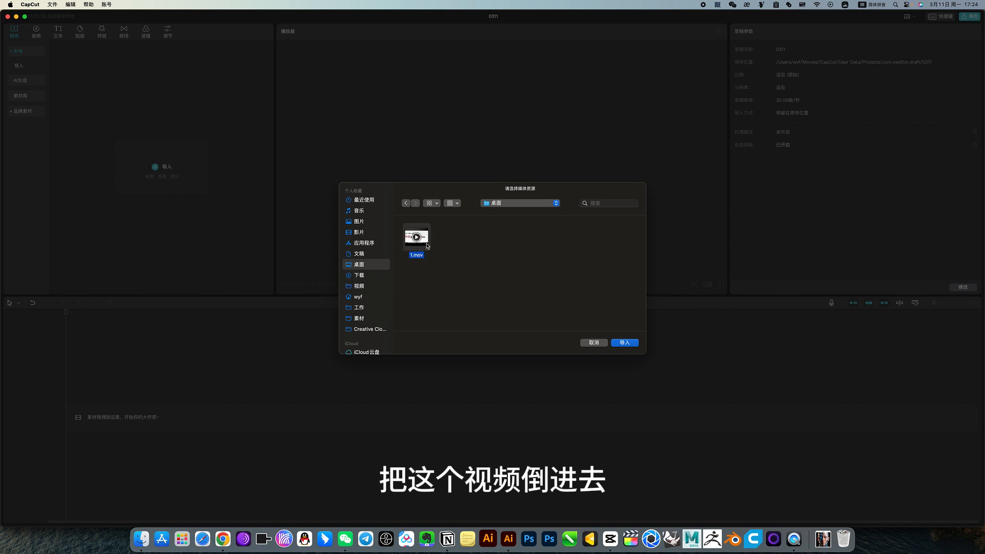
drag(84, 103, 90, 411)
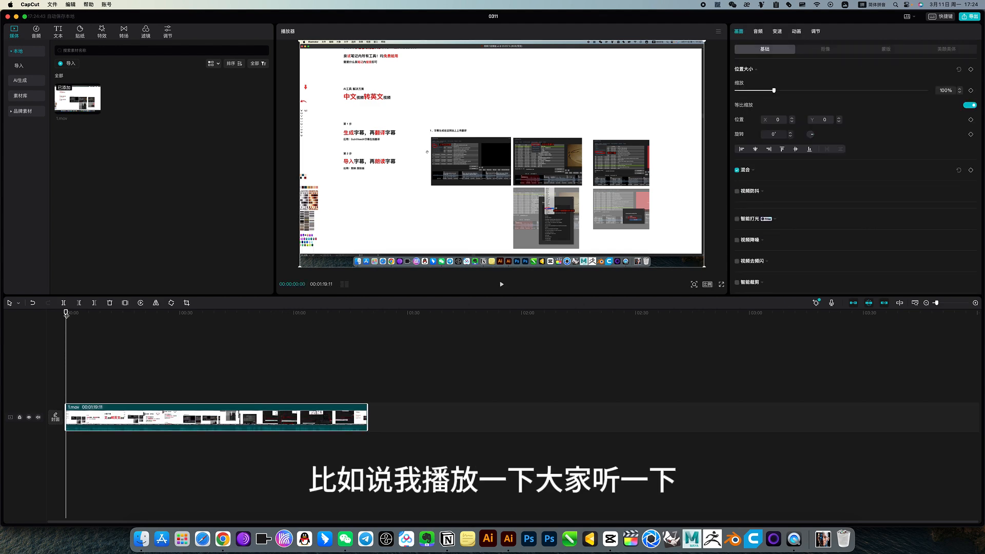
Step: Play the first seconds of the clip to hear its Chinese audio and return the playhead to the start
key(space)
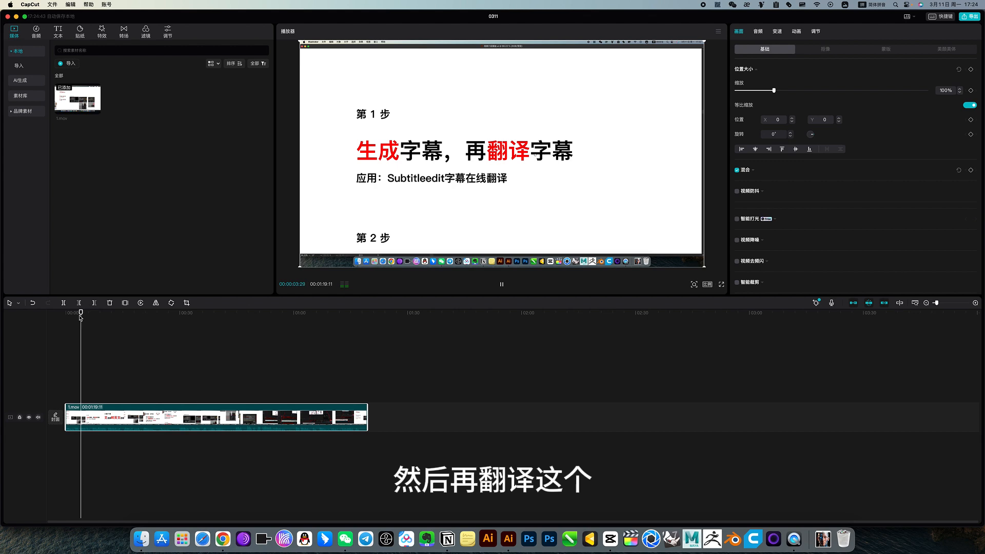
key(space)
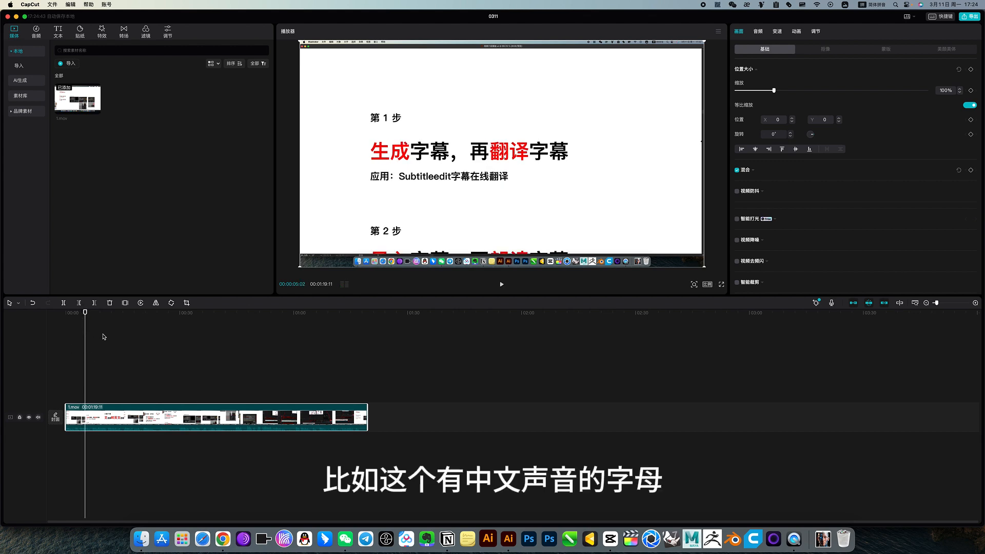
drag(85, 313, 50, 315)
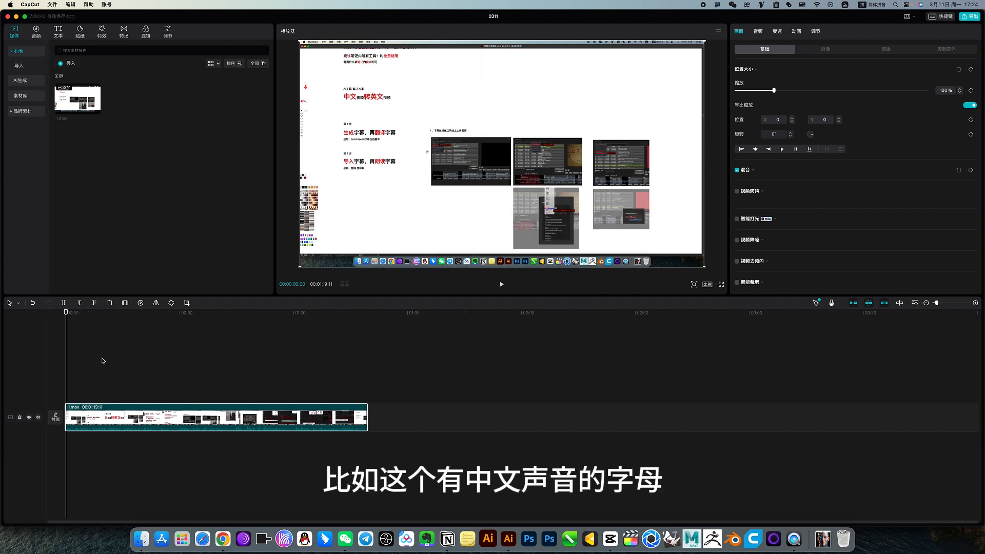
Step: Generate automatic subtitles (识别字幕) from the clip's speech with the recognition language set to Chinese (中文)
click(58, 32)
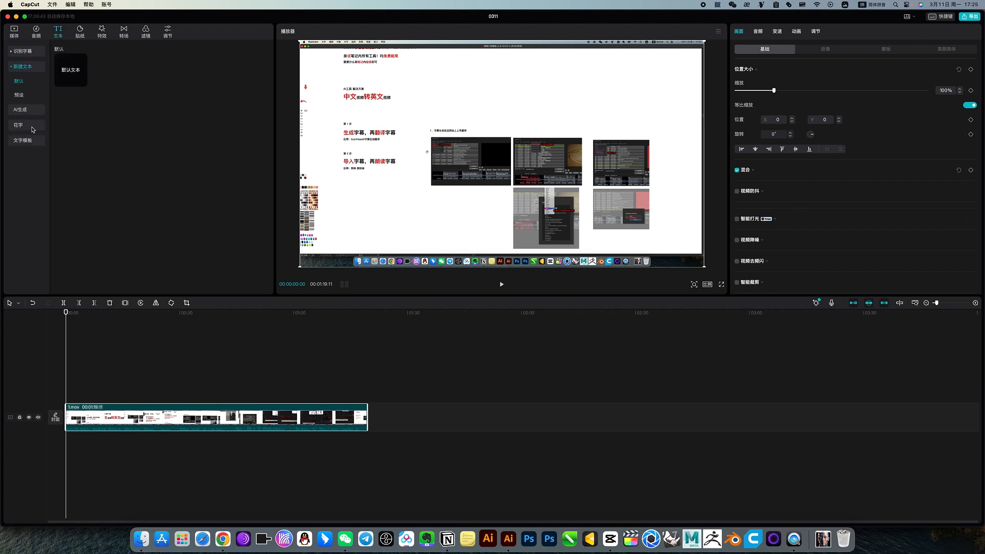
click(28, 51)
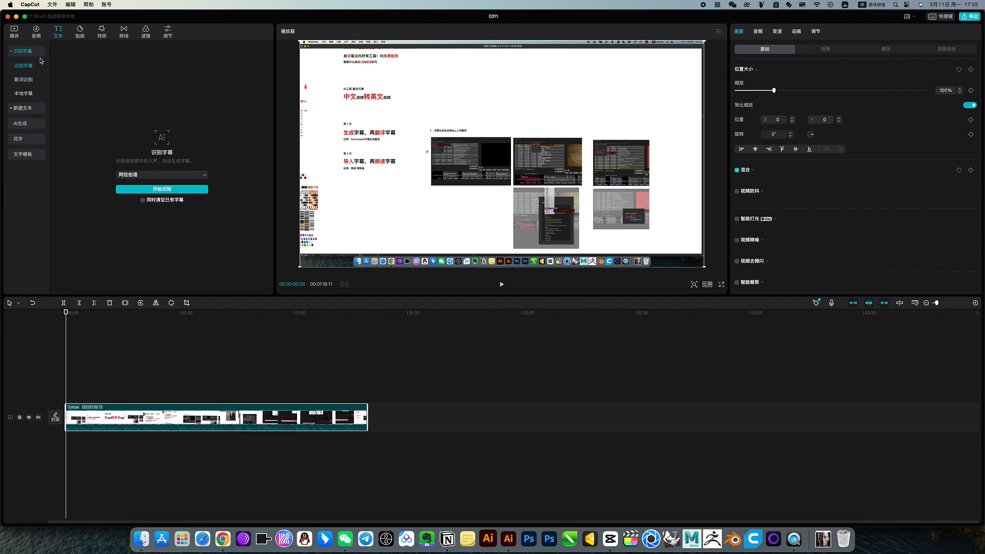
click(172, 178)
click(153, 227)
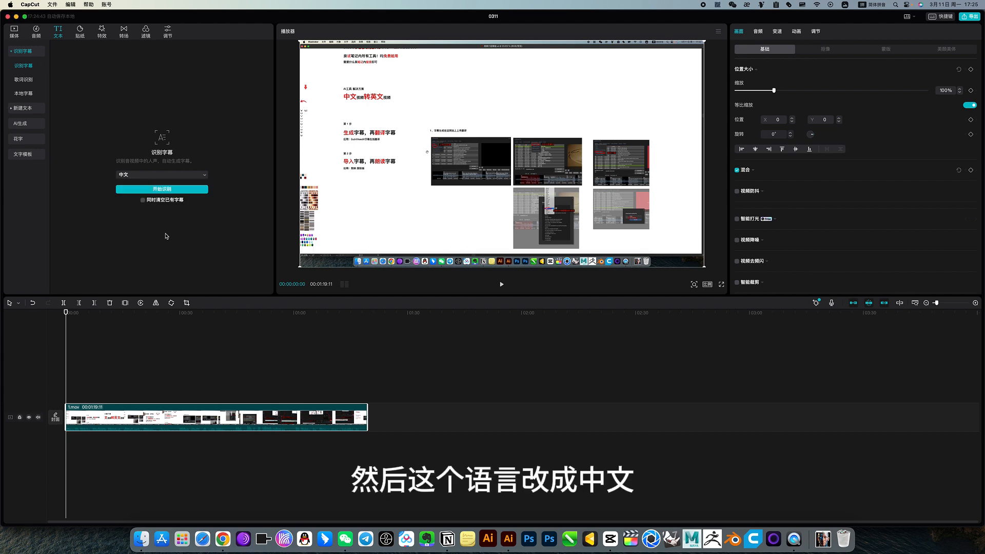
click(180, 193)
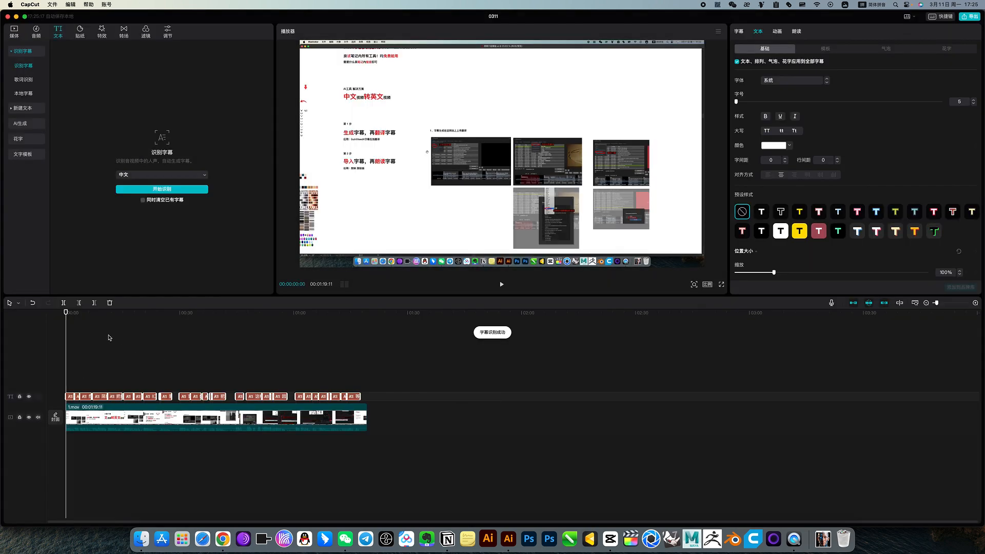
Step: Give all subtitles the black-on-yellow preset style with an 88% background corner radius, and check another point of the video
drag(66, 314, 151, 314)
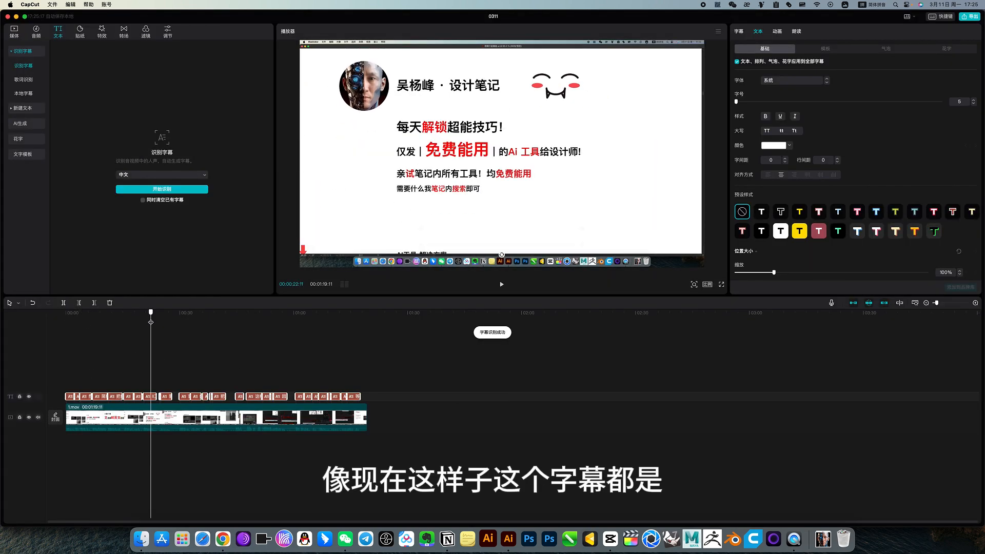
click(144, 396)
click(799, 231)
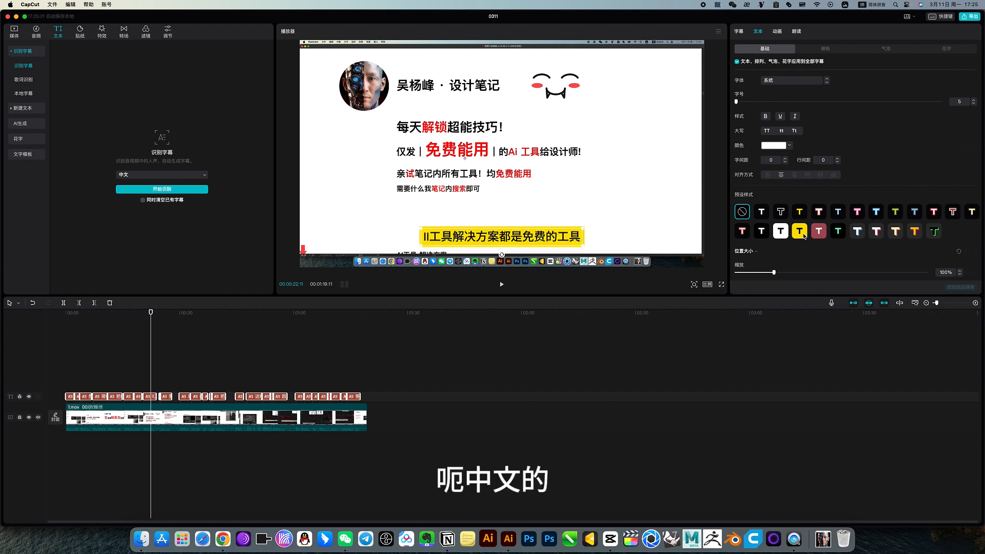
scroll(821, 249, down, 10)
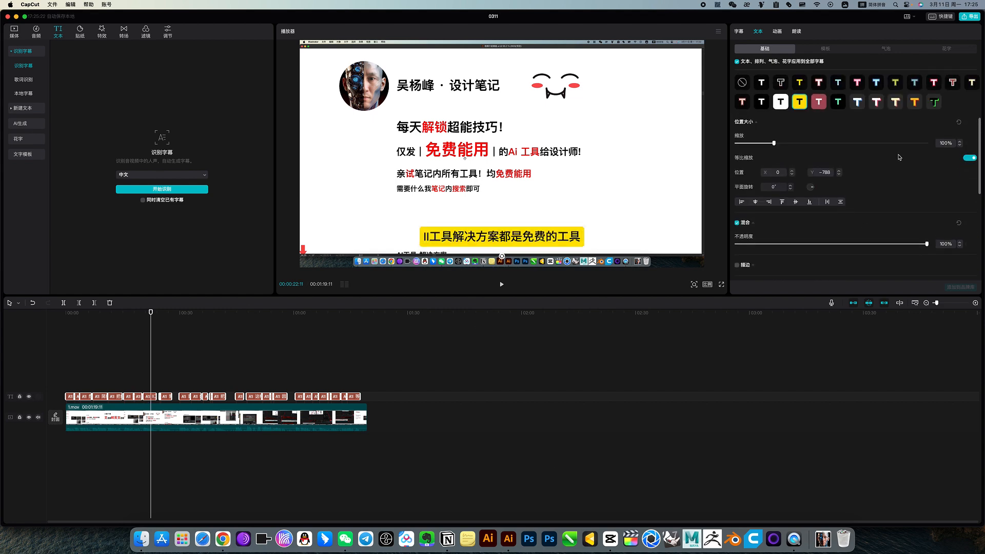
scroll(896, 168, down, 3)
click(904, 197)
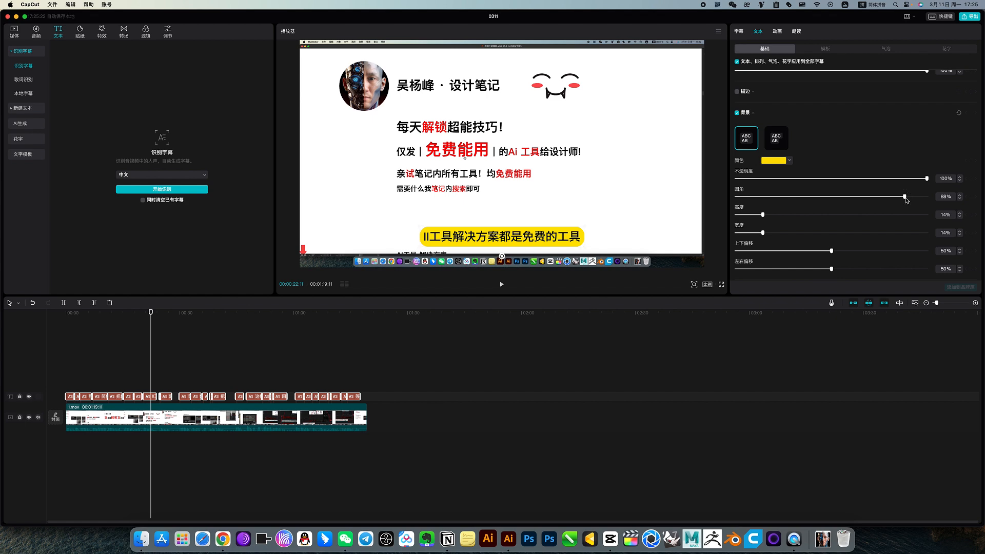
drag(151, 312, 225, 318)
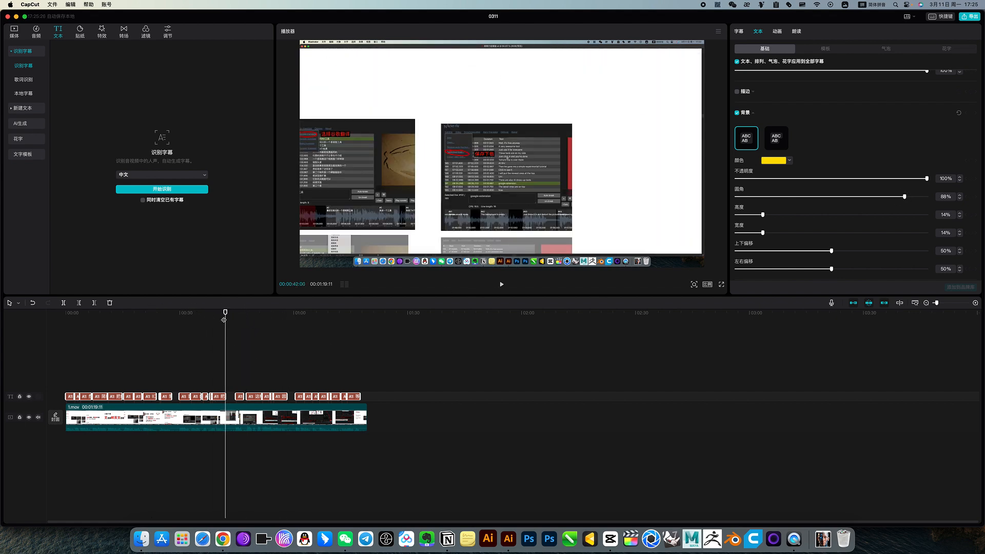
Step: Export the subtitled project under the title 0311 as a 1080P H.264 mov at 30fps
click(51, 5)
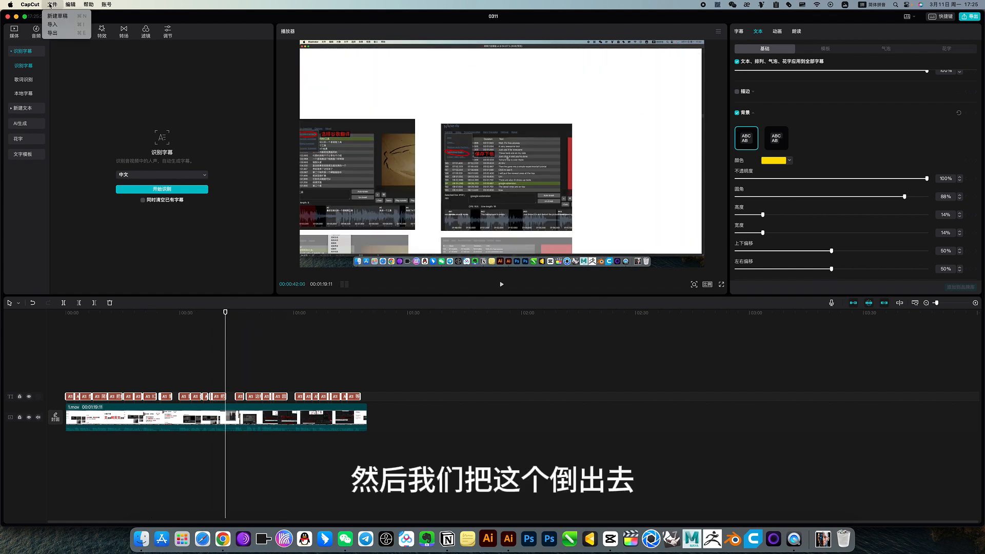
click(60, 35)
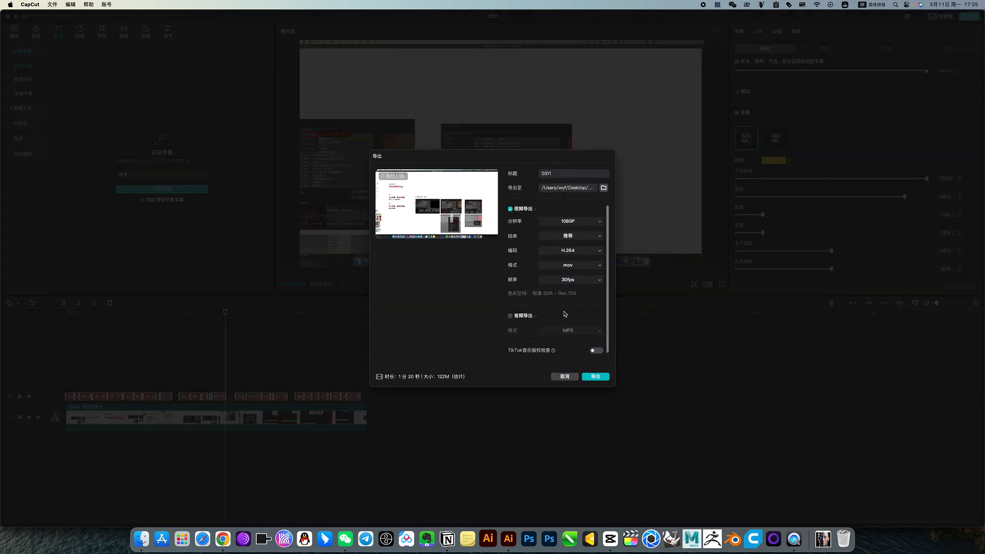
click(595, 376)
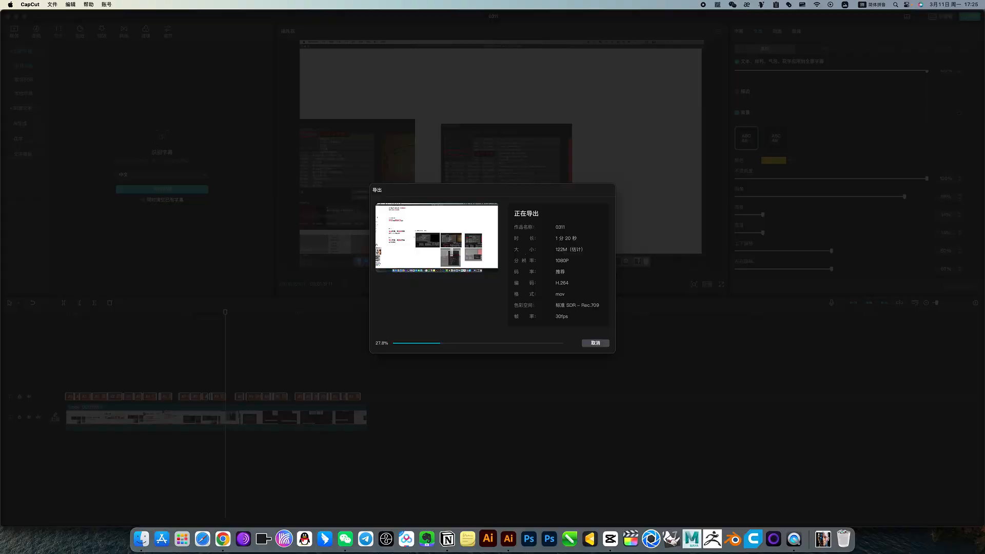
Step: Switch to Chrome and view the Nikse Subtitle Edit online page and its address, nikse.dk/subtitleedit/online
key(ctrl+Up)
click(370, 248)
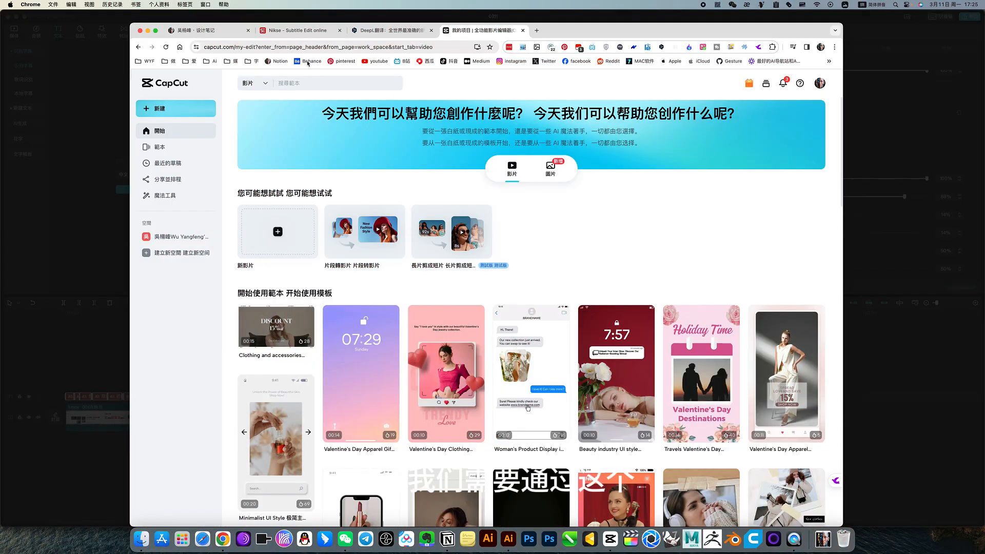
click(296, 31)
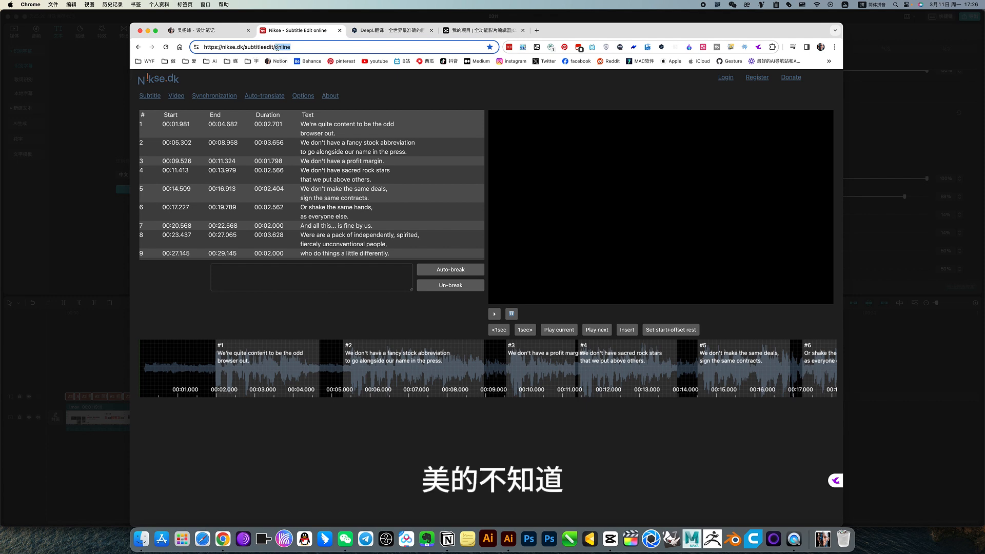
click(299, 48)
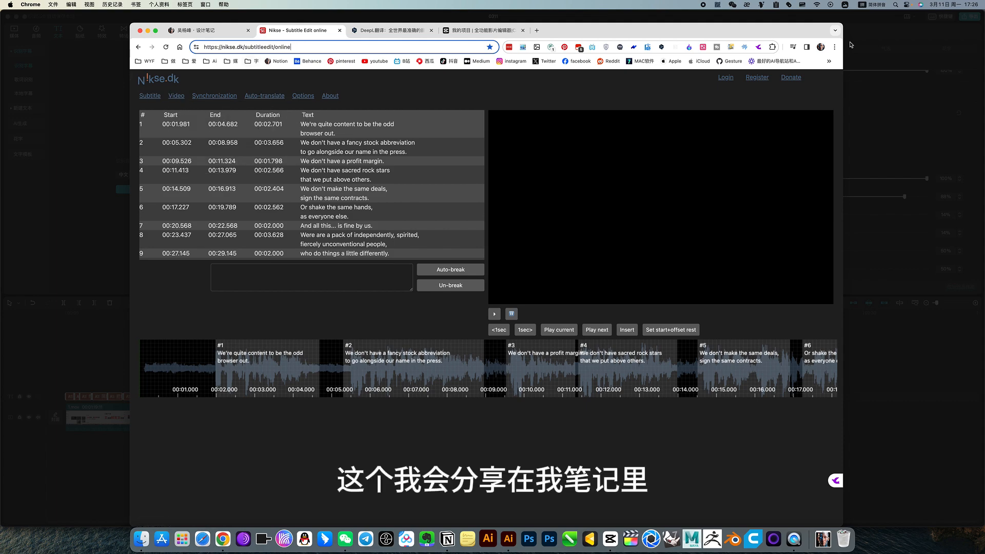
Step: Switch to Illustrator and examine the design notes on free AI tools and the steps for converting Chinese videos to English
mouse_move(984, 0)
click(280, 364)
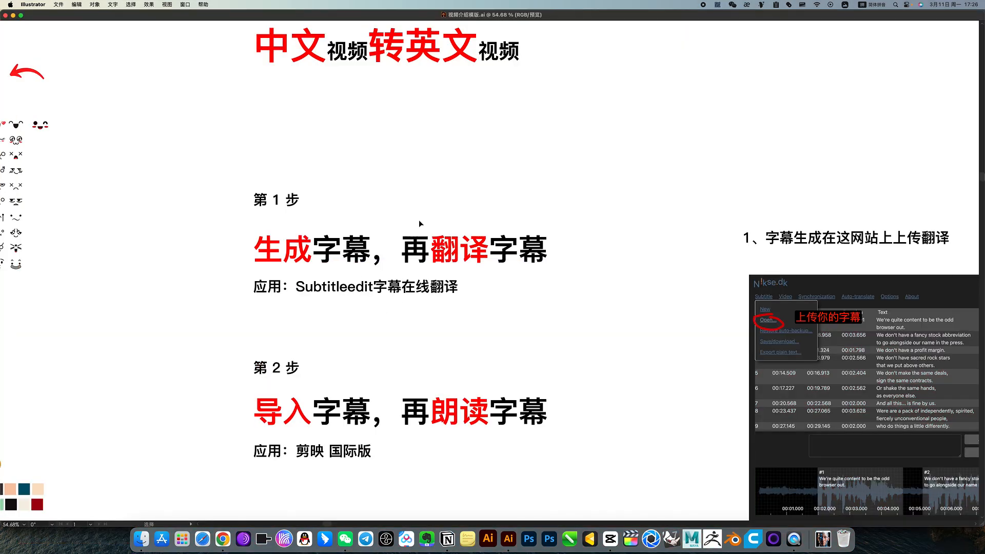
drag(427, 190, 354, 185)
drag(462, 150, 424, 330)
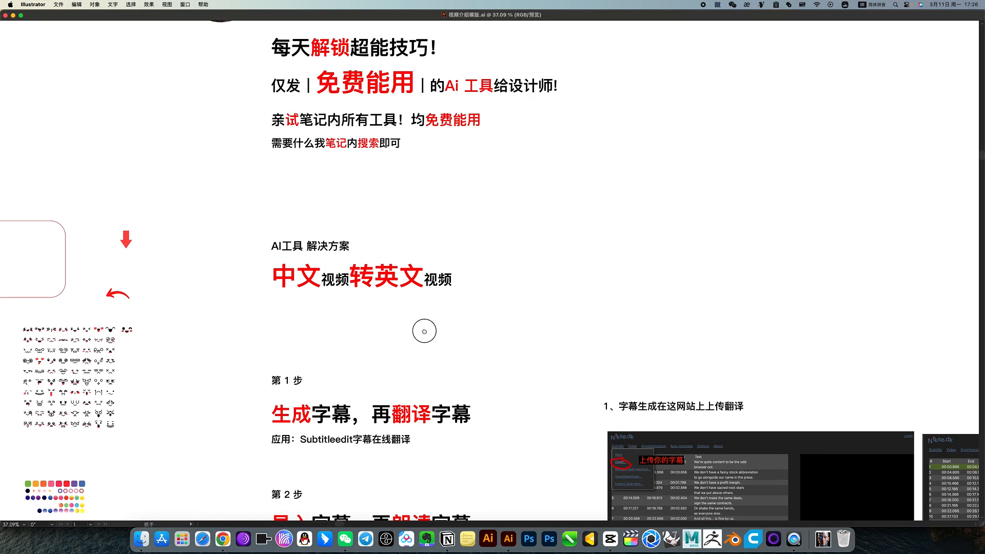
drag(403, 121, 398, 267)
drag(275, 211, 336, 216)
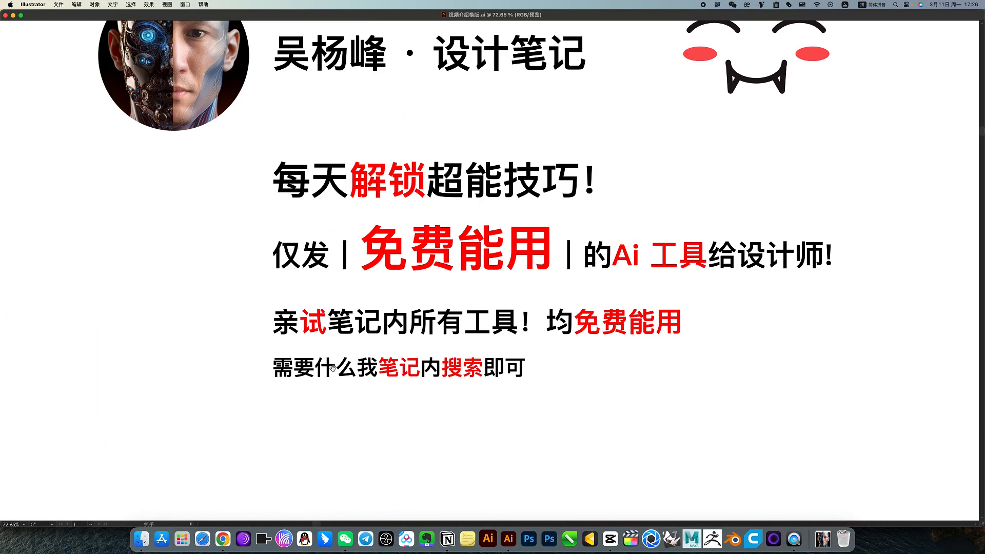
drag(523, 366, 433, 346)
drag(557, 382, 449, 268)
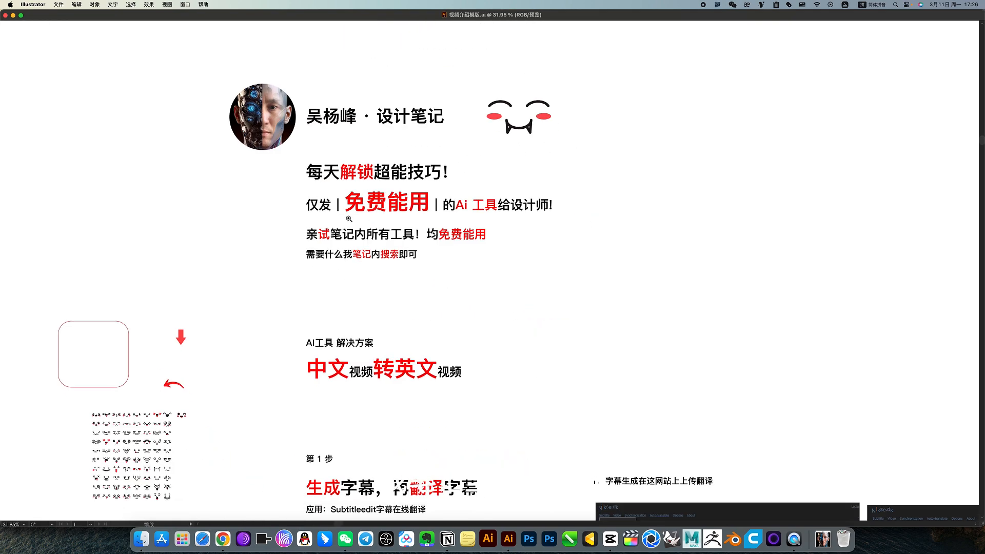
drag(348, 218, 369, 245)
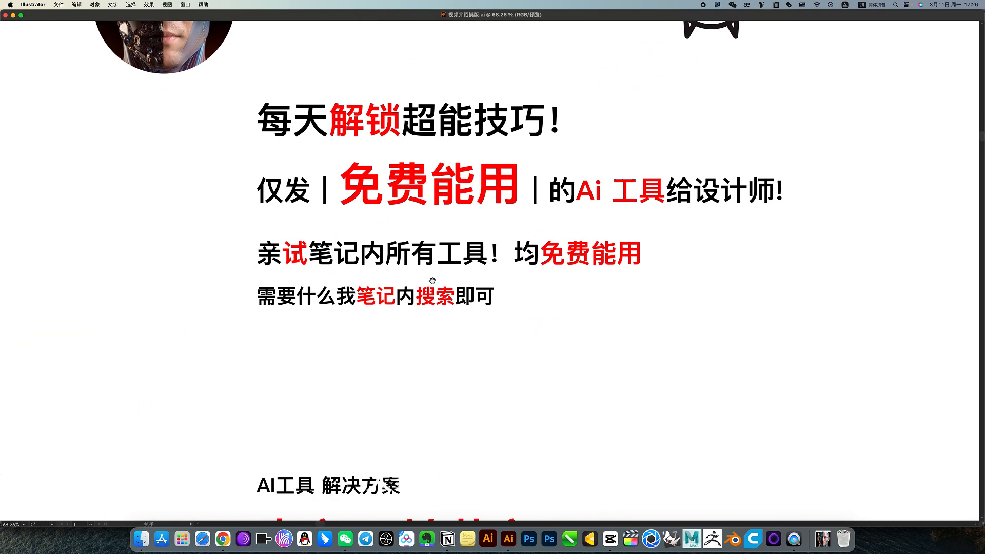
drag(455, 308, 380, 296)
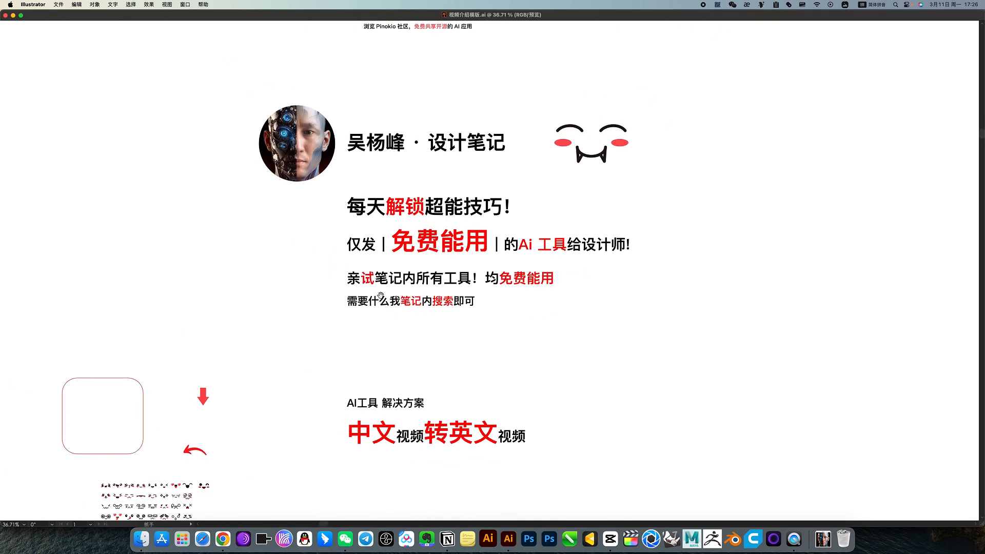
drag(513, 339, 384, 225)
drag(428, 294, 392, 290)
drag(454, 311, 447, 229)
Step: Check the export progress in CapCut and return to the Subtitle Edit page in Chrome
key(ctrl+Up)
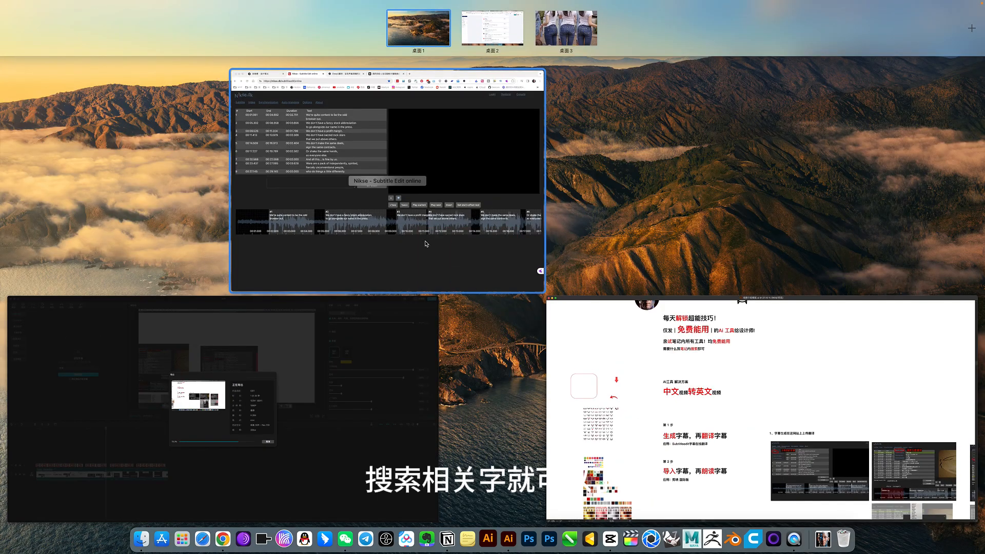
click(426, 242)
key(ctrl+Up)
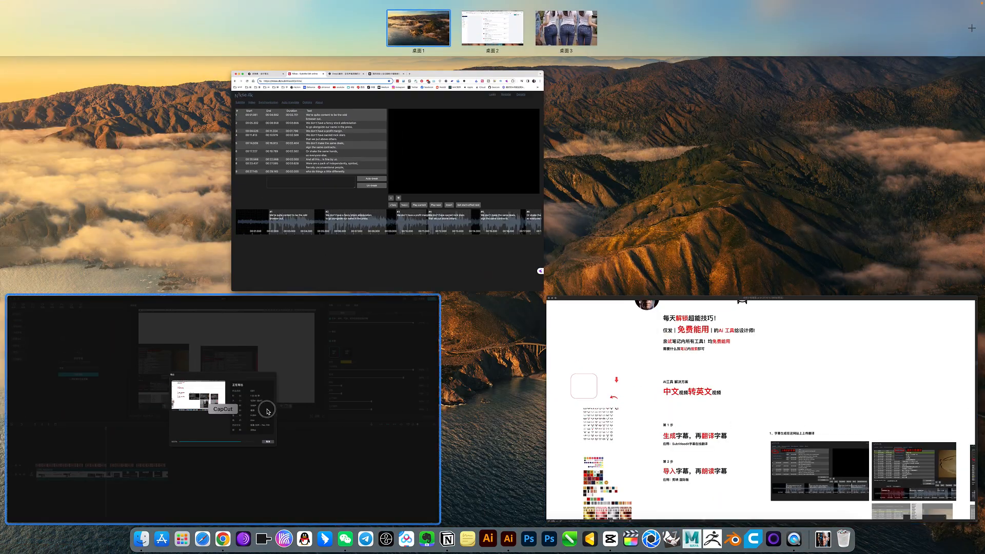
click(205, 400)
key(ctrl+Up)
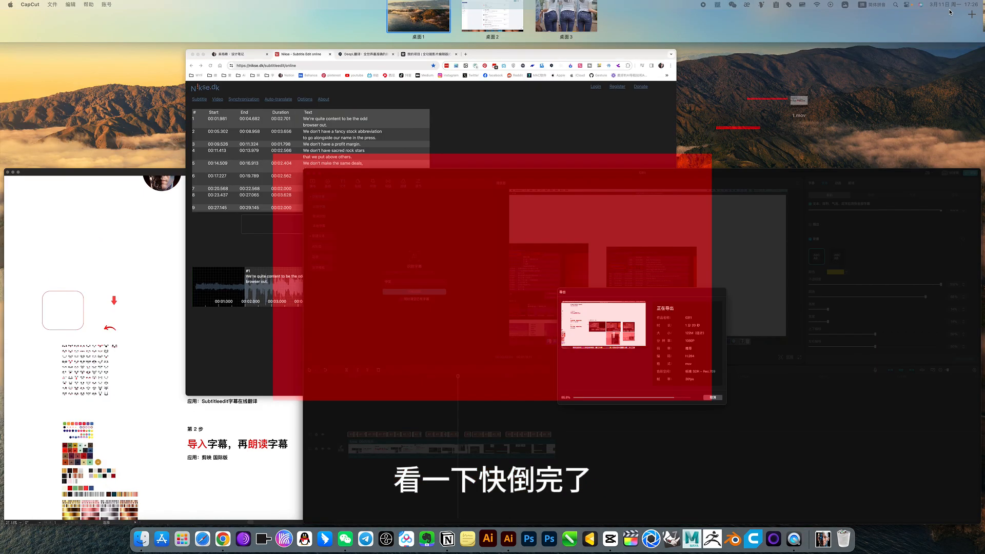
click(413, 134)
click(155, 96)
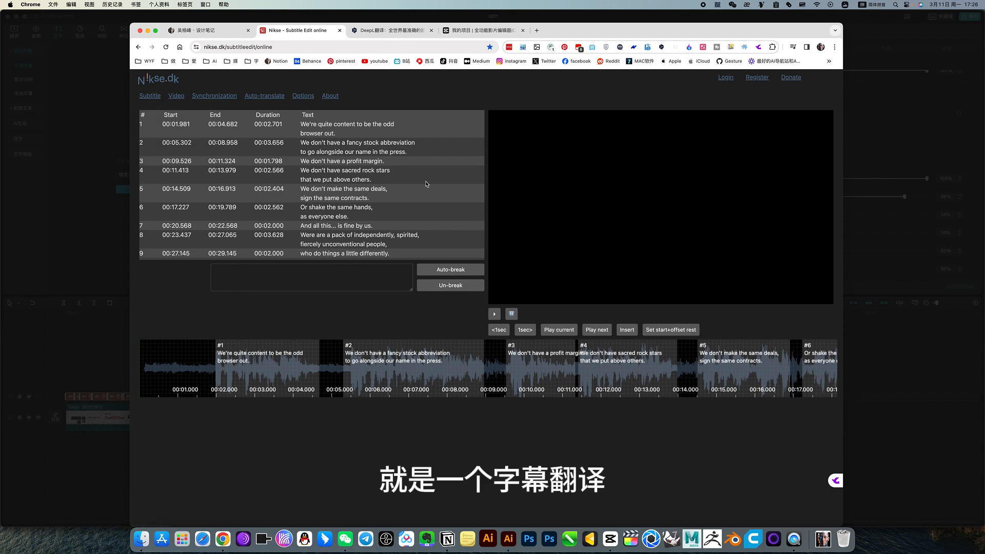
Step: Return to CapCut and dismiss the publishing dialog of the completed export
key(ctrl+Up)
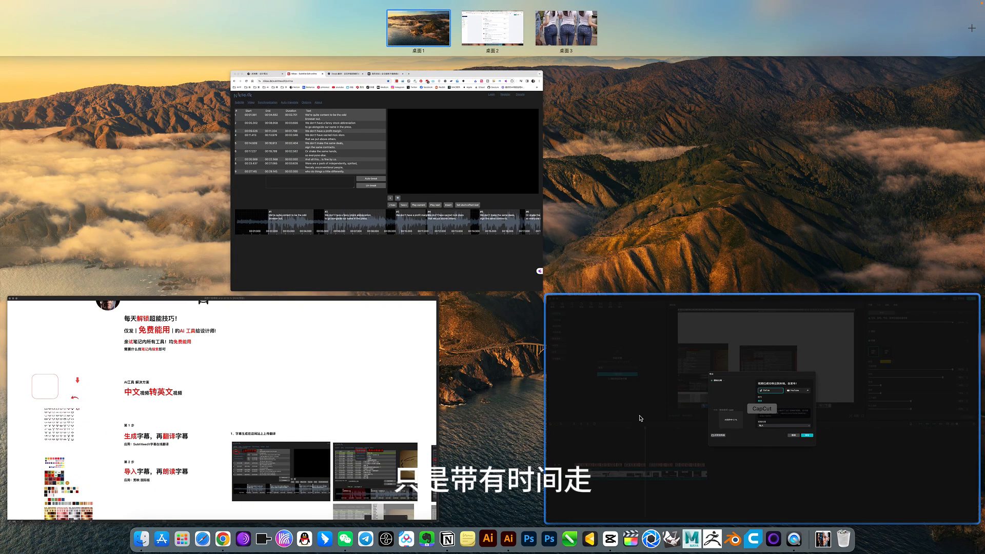
click(640, 418)
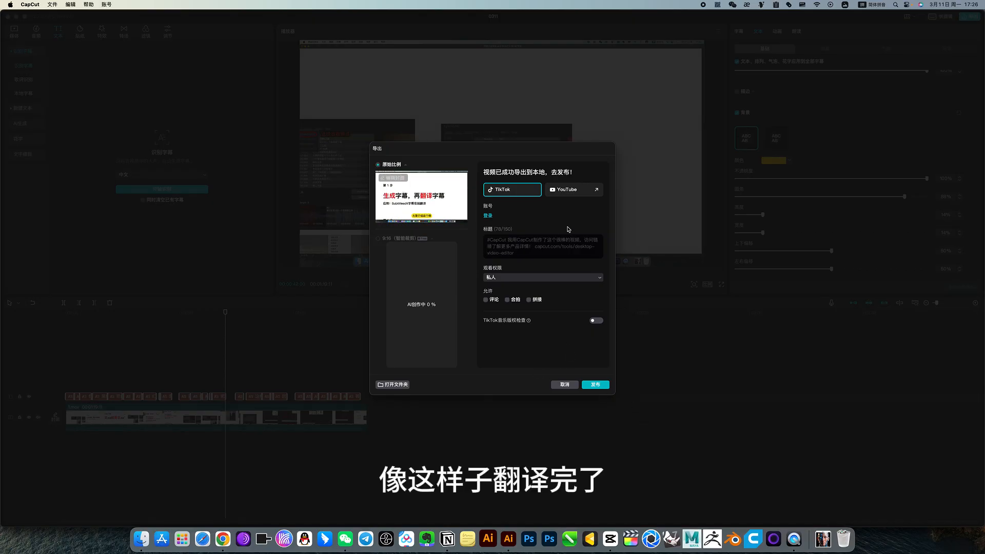
click(564, 384)
Step: Open the 0311 export folder on the desktop and preview 0311.mov to check its burned-in Chinese subtitles
key(F11)
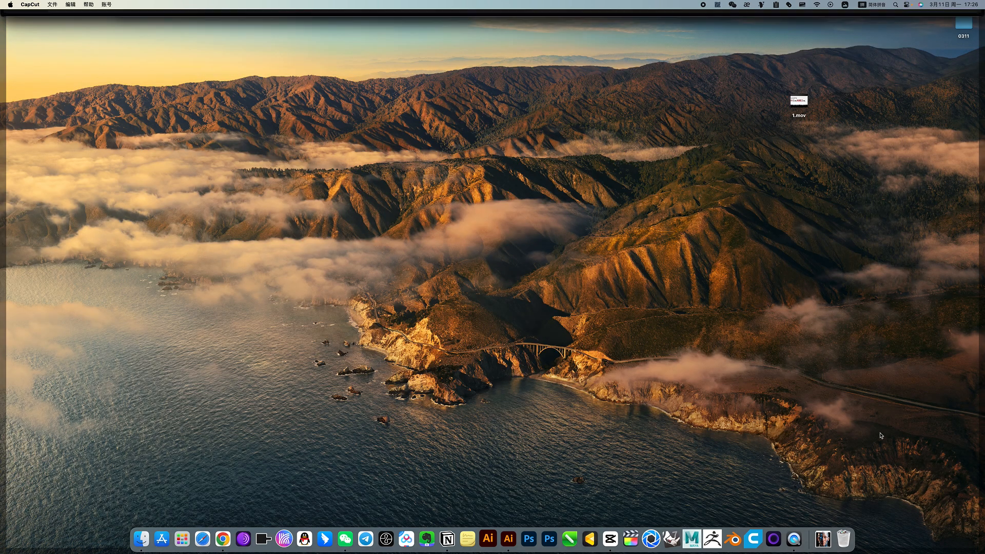
double_click(961, 25)
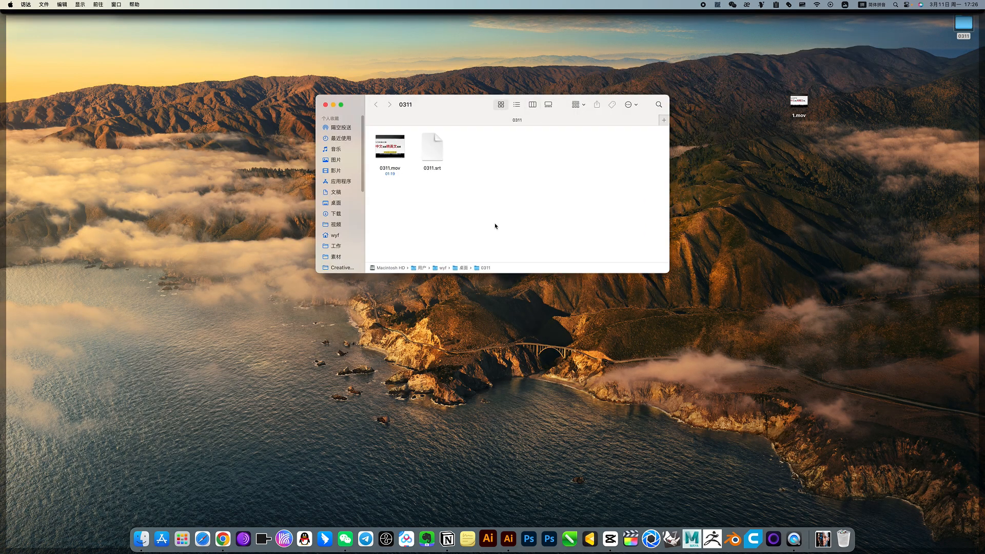
click(396, 149)
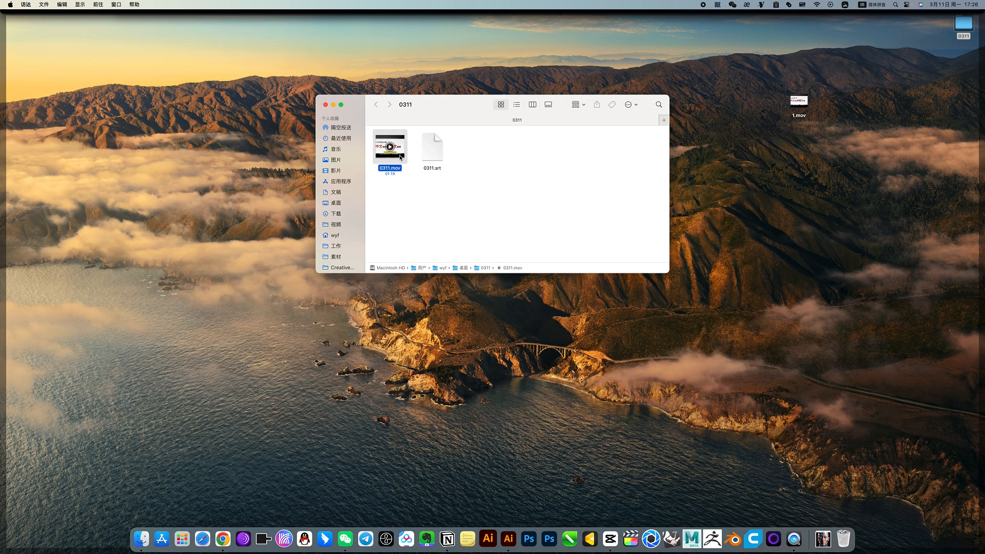
key(space)
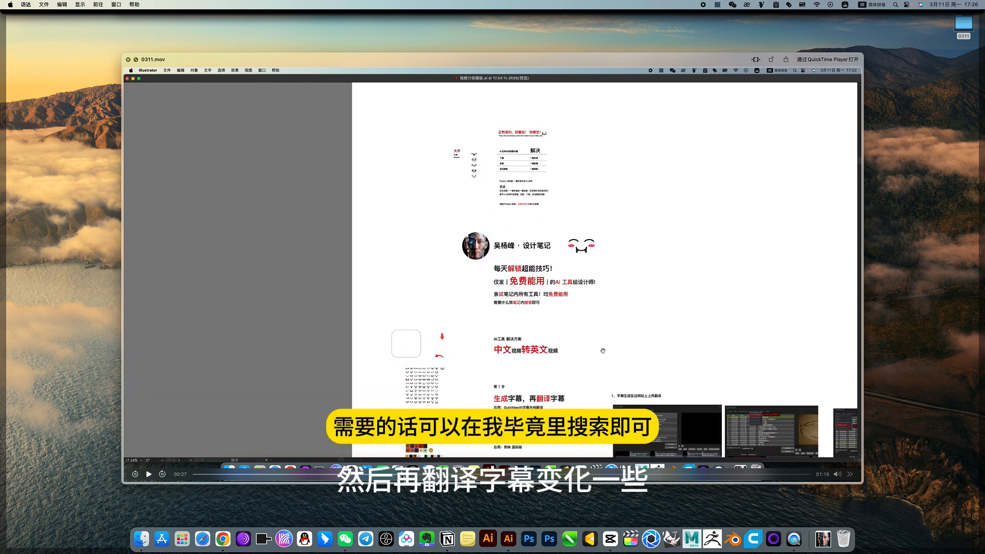
drag(402, 476, 409, 475)
key(space)
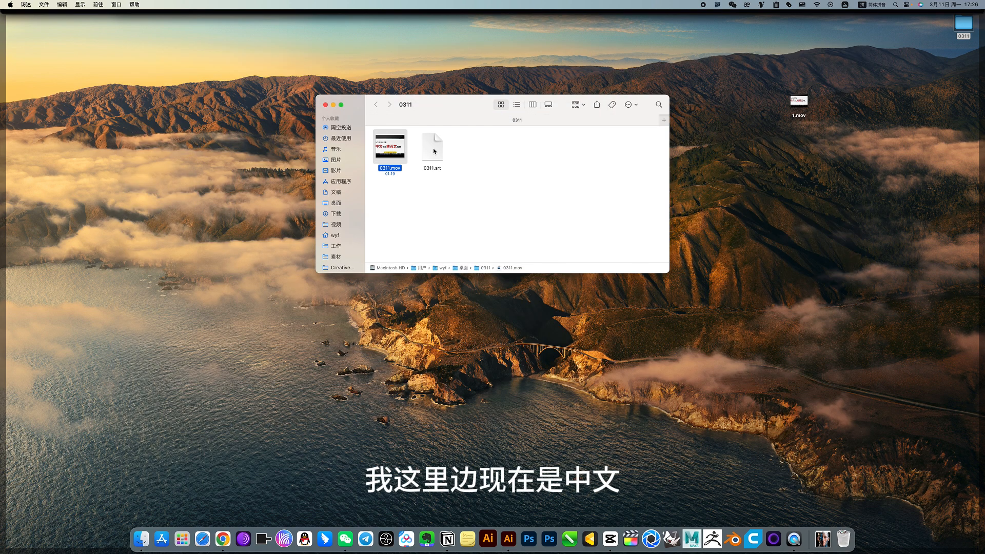
Step: Move 0311.srt out of the 0311 folder onto the desktop and close the folder window
scroll(498, 255, down, 1)
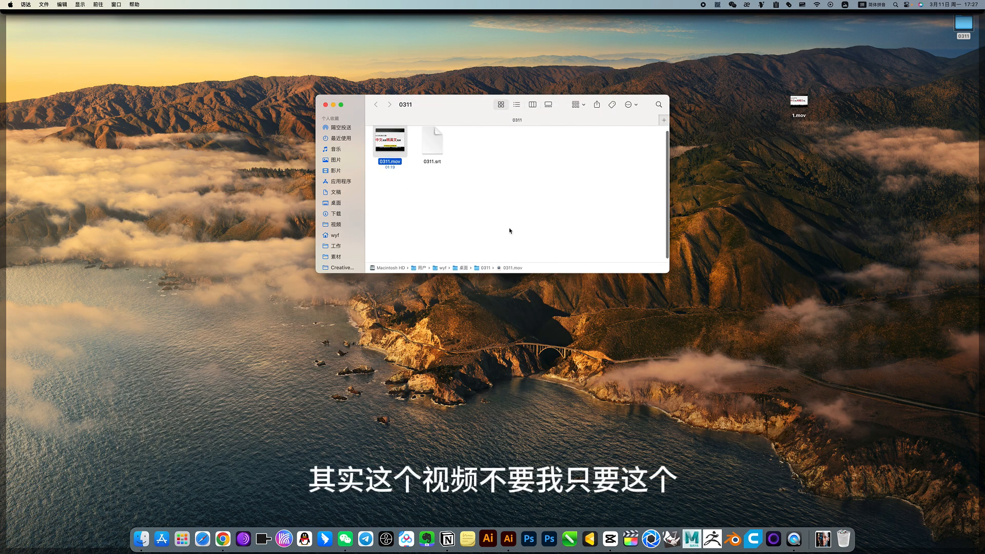
drag(435, 137, 810, 168)
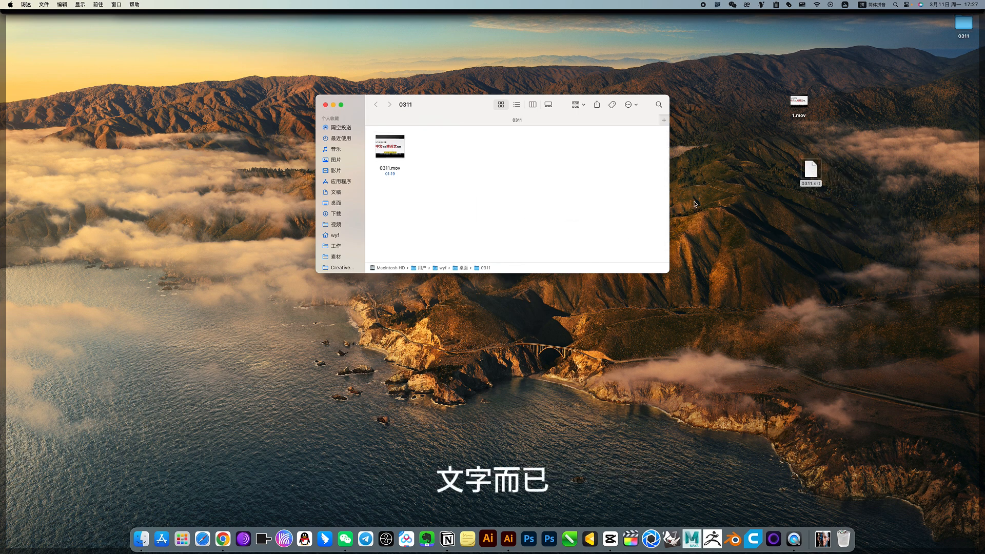
key(super+w)
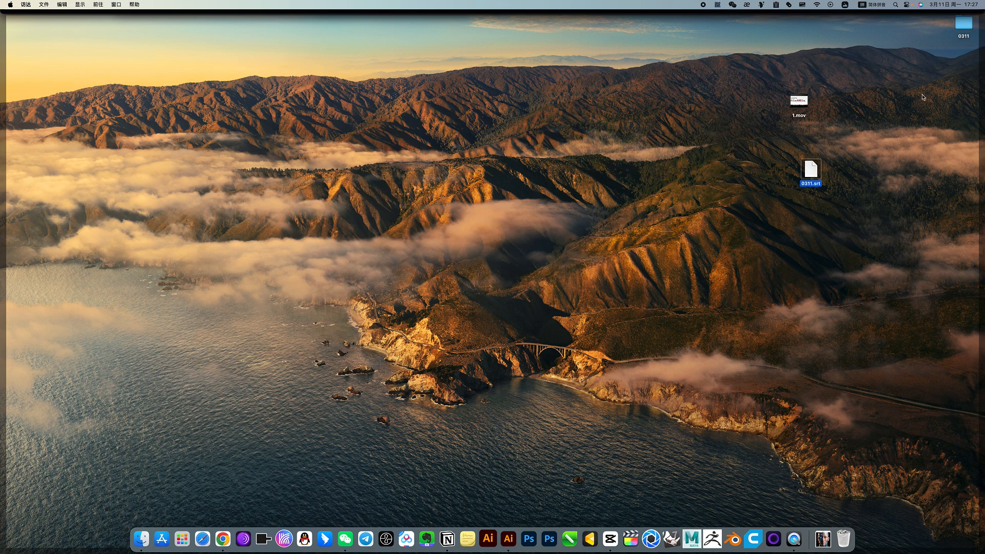
Step: Delete the 0311 folder from the desktop and switch to the Subtitle Edit page in Chrome
drag(922, 94, 978, 3)
key(super+BackSpace)
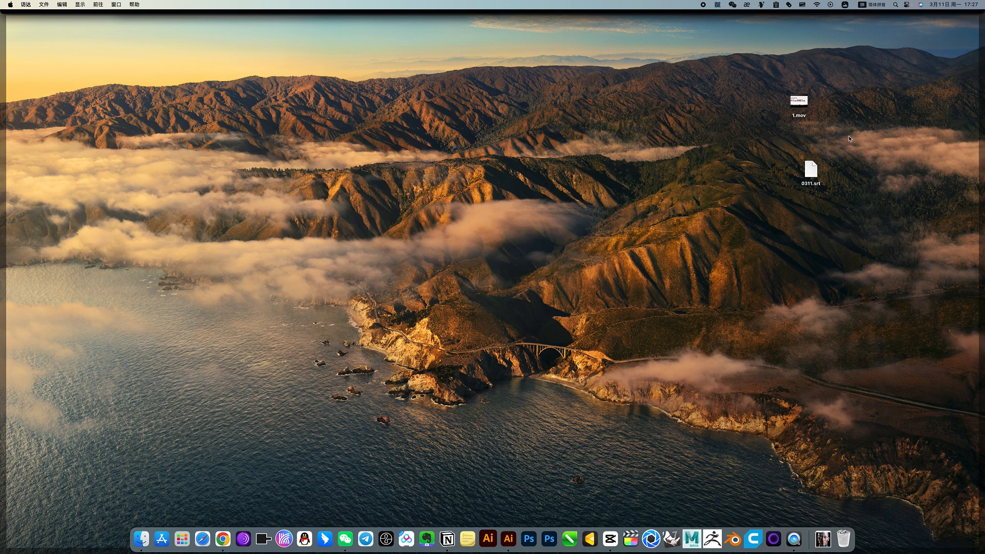
key(F11)
key(ctrl+Up)
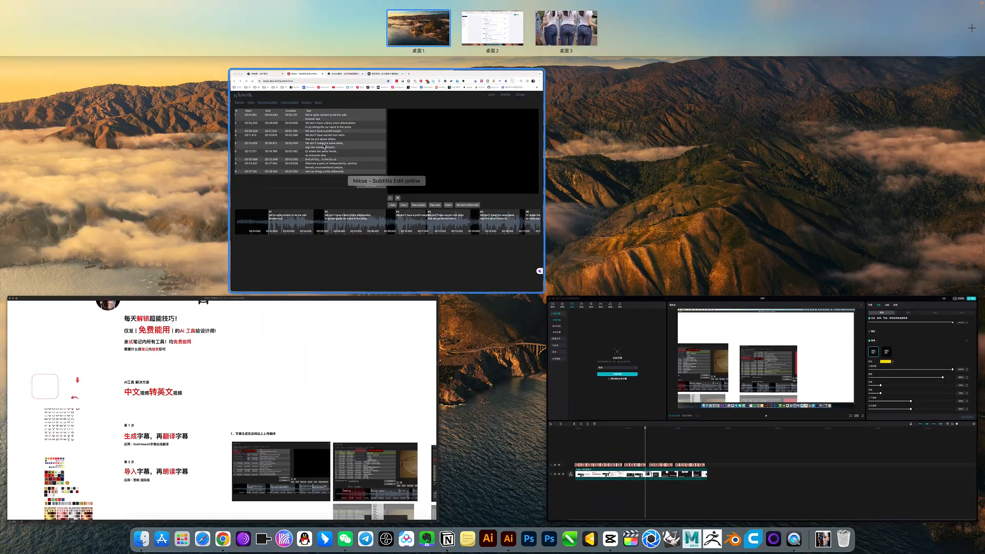
click(321, 144)
Step: Open the subtitle file 0311.srt from the desktop in Subtitle Edit
click(152, 96)
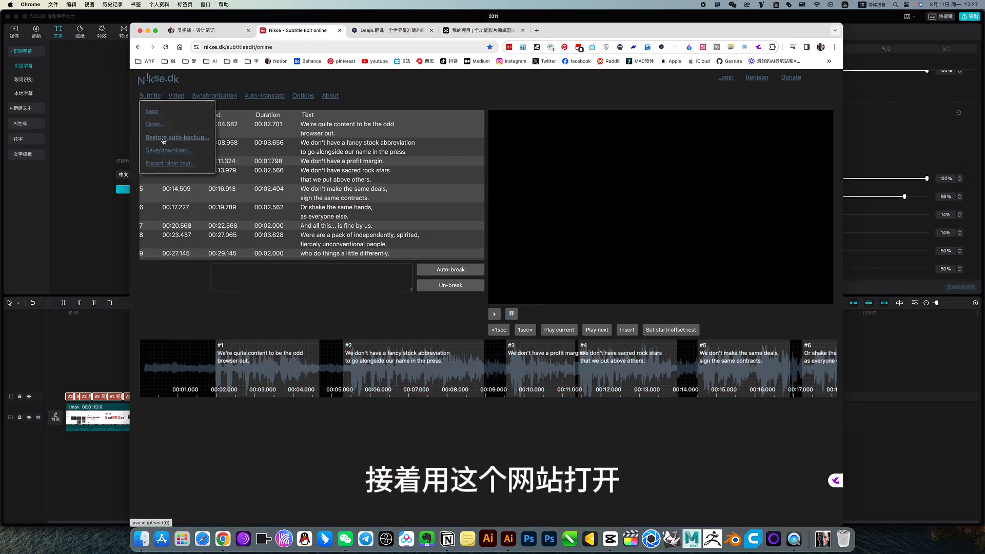
click(160, 129)
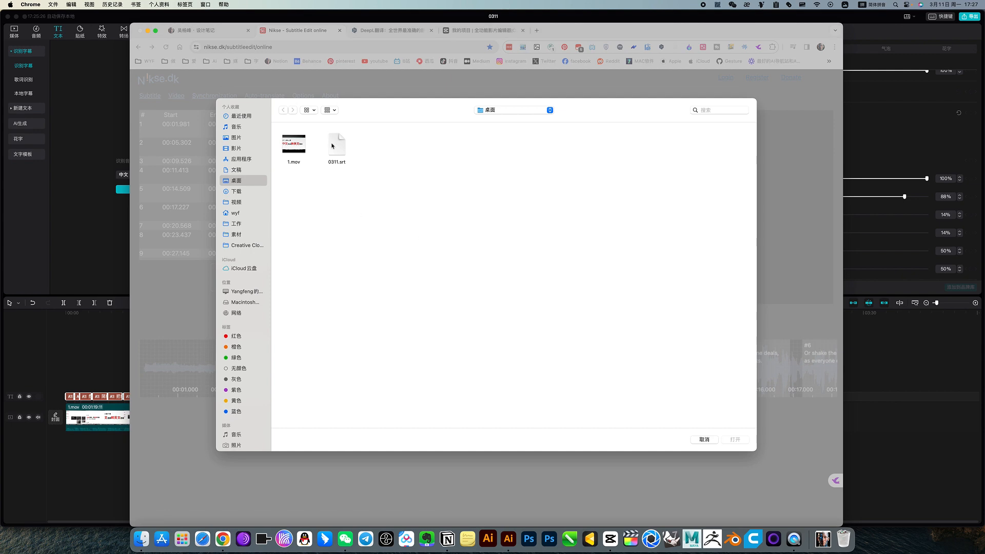
double_click(336, 145)
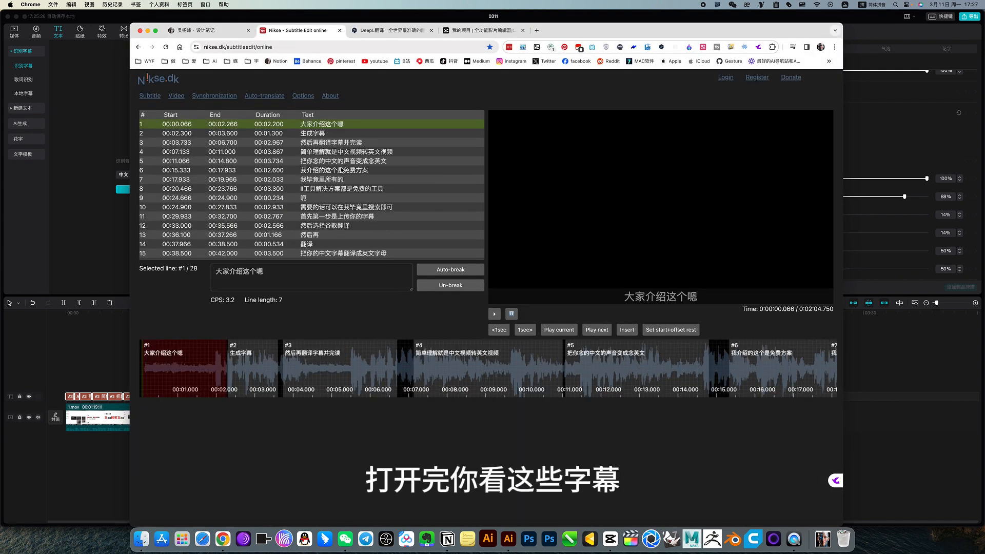
Step: Correct the misrecognized characters at the start of subtitle line 8 to "ai"
click(330, 190)
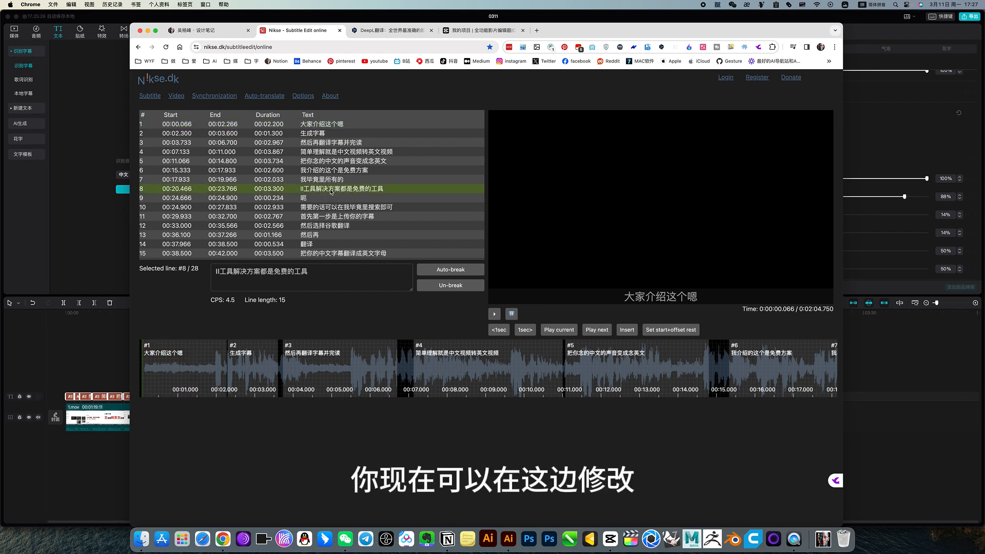
click(257, 280)
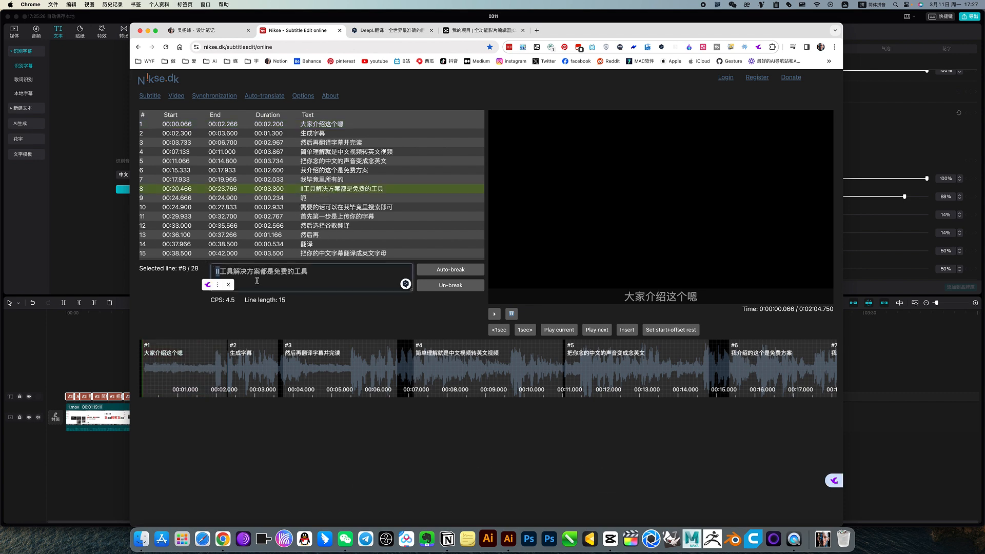
text(ai)
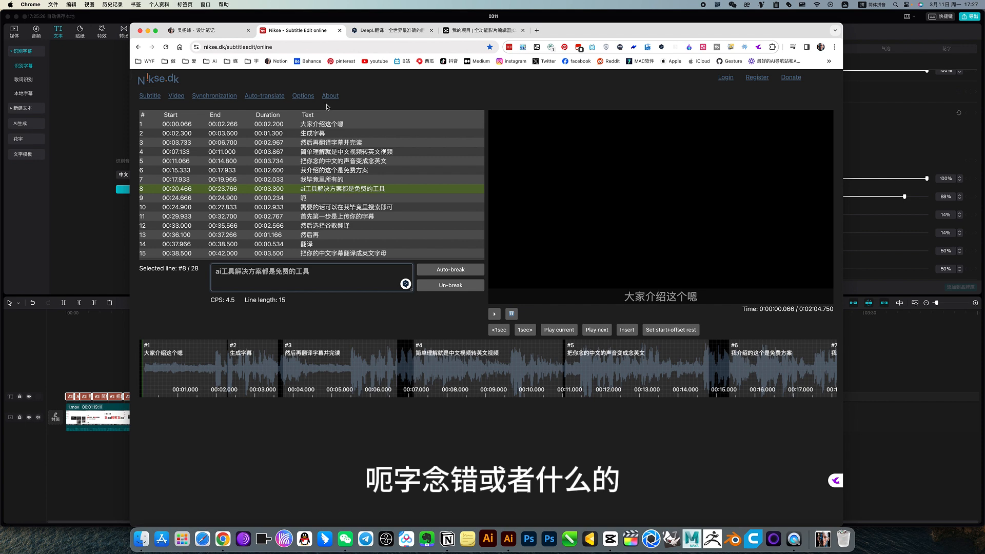
Step: Translate all subtitle lines into English (英语) with Google translate and accept the translation
scroll(343, 185, down, 5)
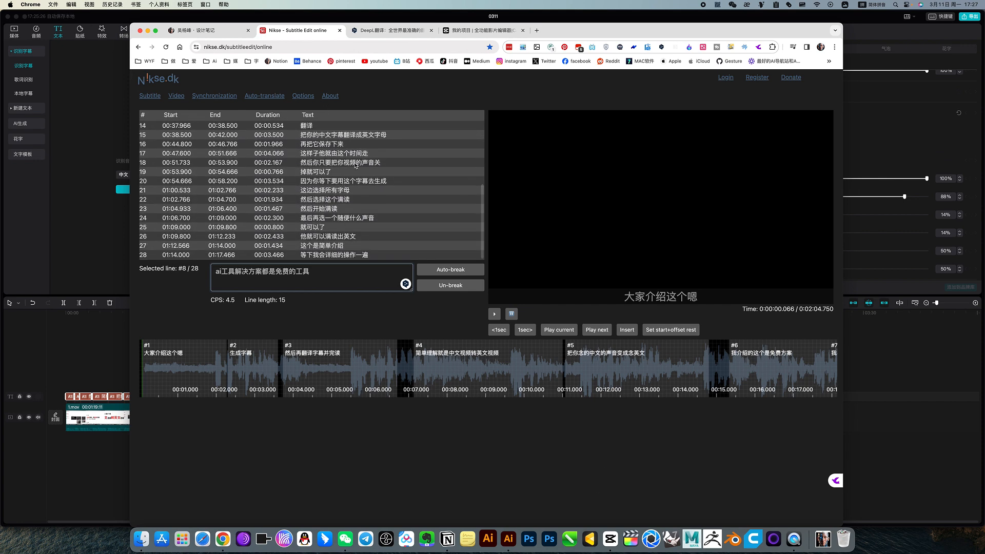
click(264, 96)
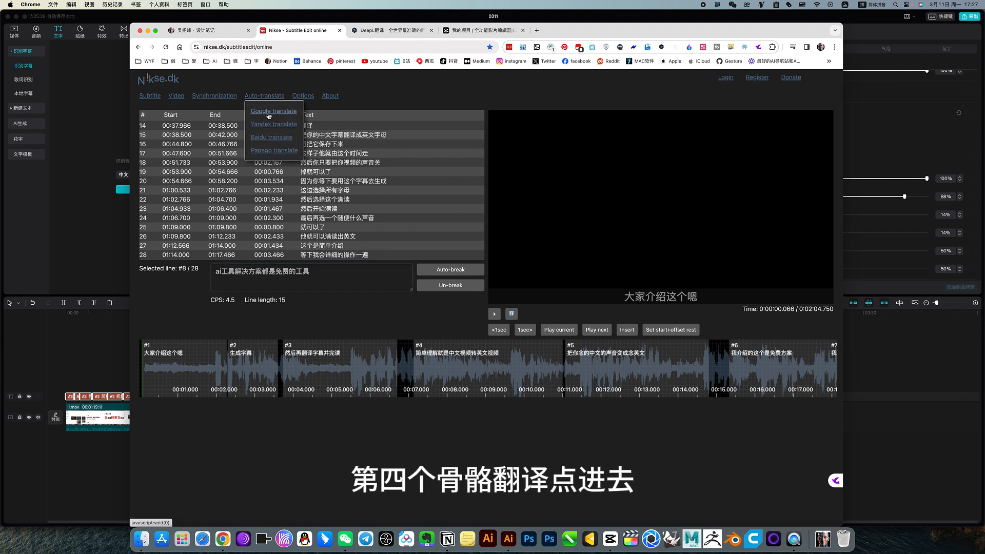
click(268, 115)
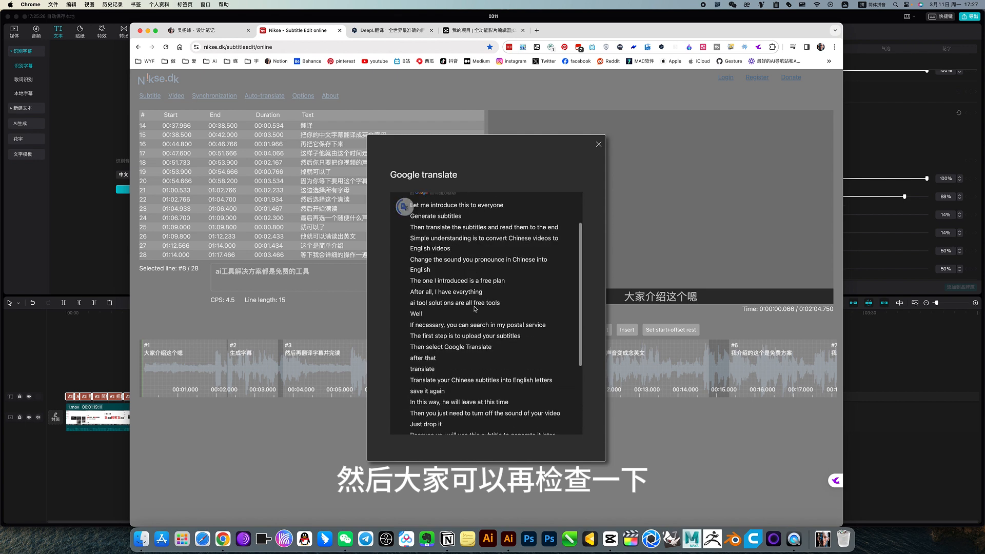
click(469, 234)
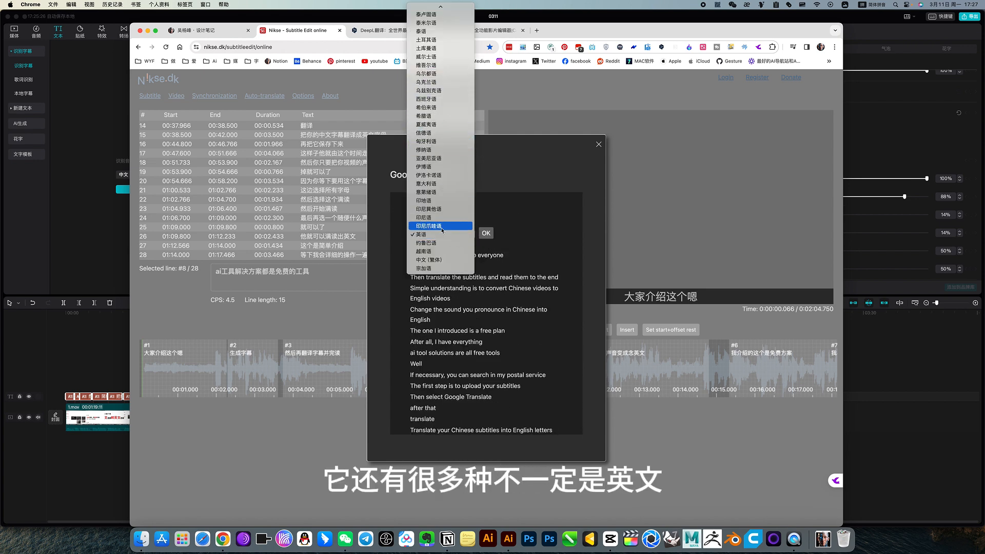
click(439, 235)
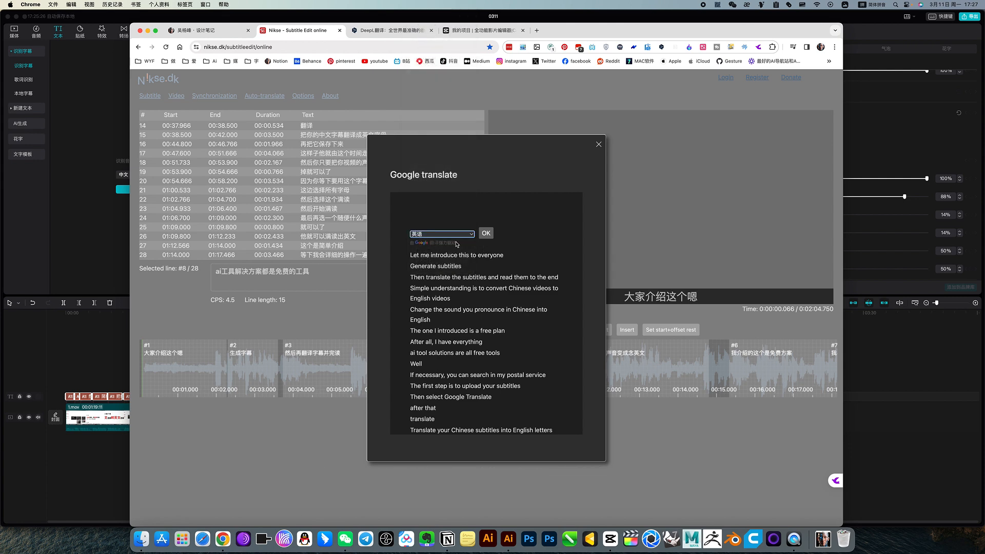
click(486, 234)
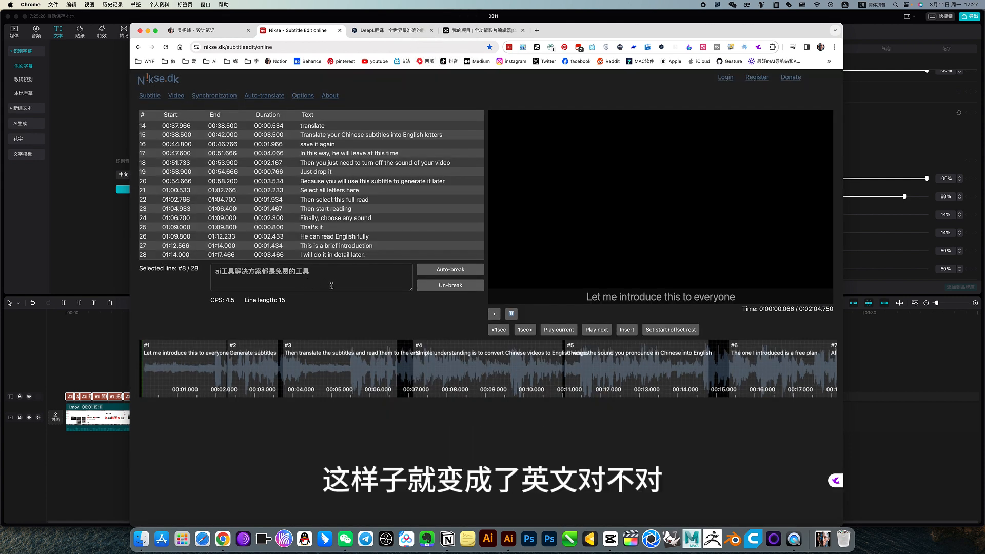
Step: Check the translated lines and download the subtitles in SubRip format with UTF-8 with BOM encoding
scroll(333, 173, up, 4)
click(328, 188)
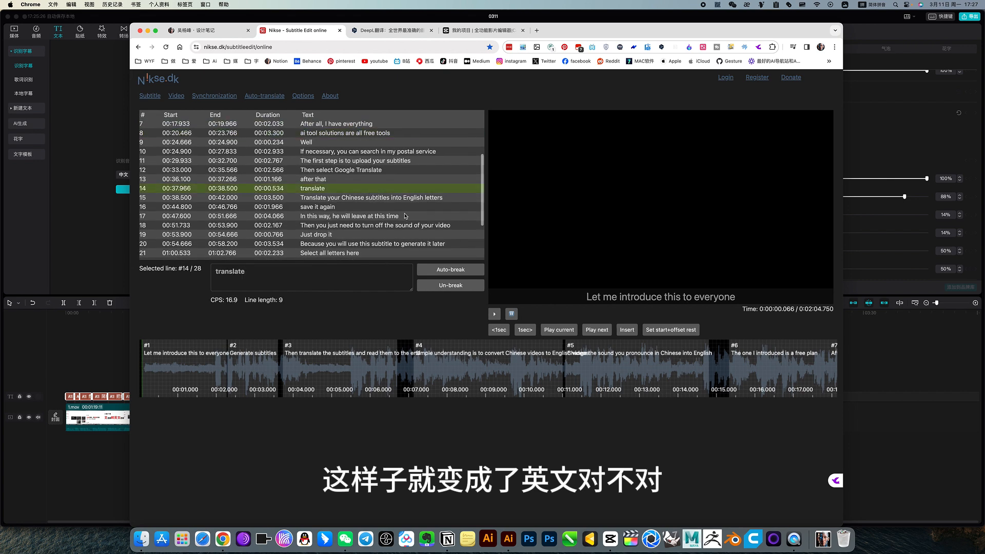
click(150, 95)
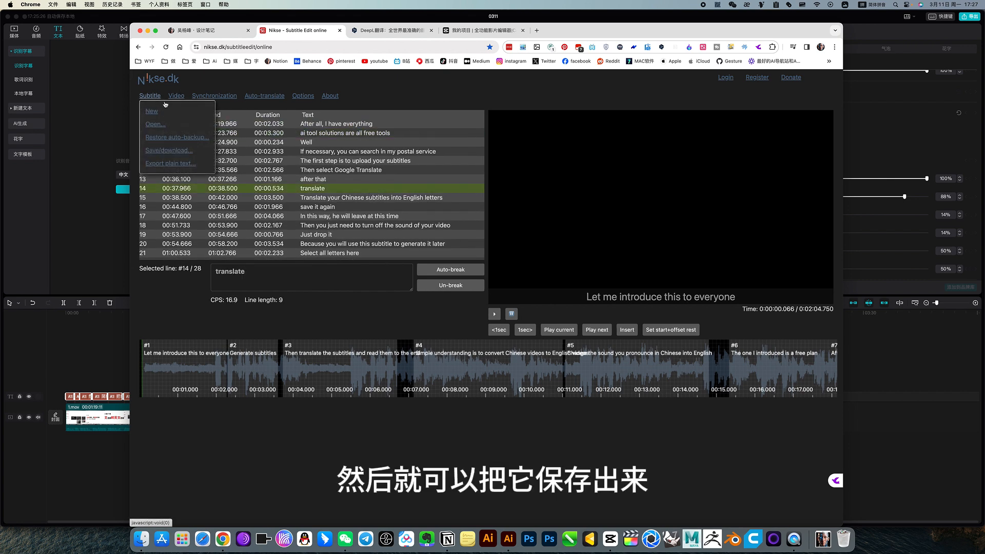
click(163, 154)
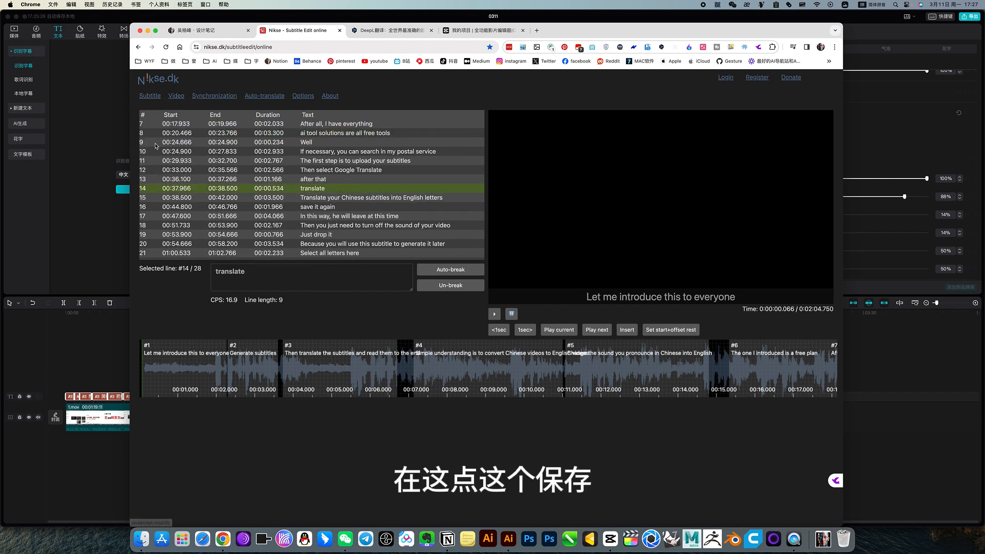
click(150, 96)
click(163, 153)
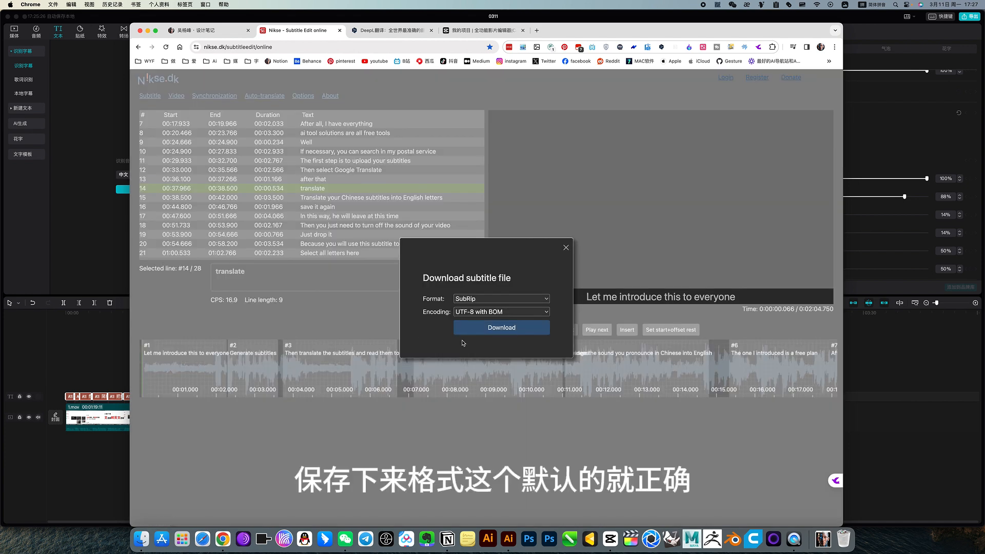
click(501, 328)
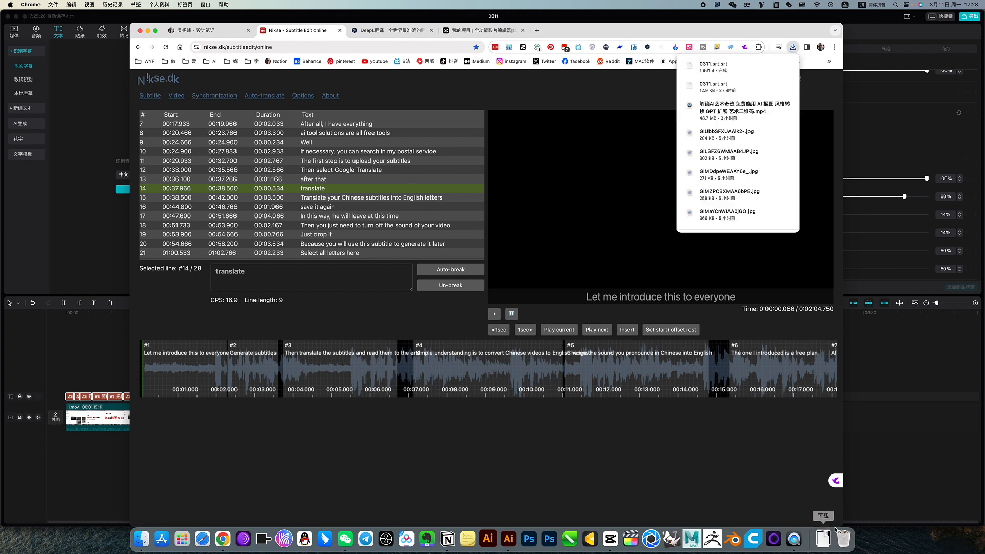
Step: Switch to CapCut and delete all the original Chinese subtitle clips from the timeline
click(87, 204)
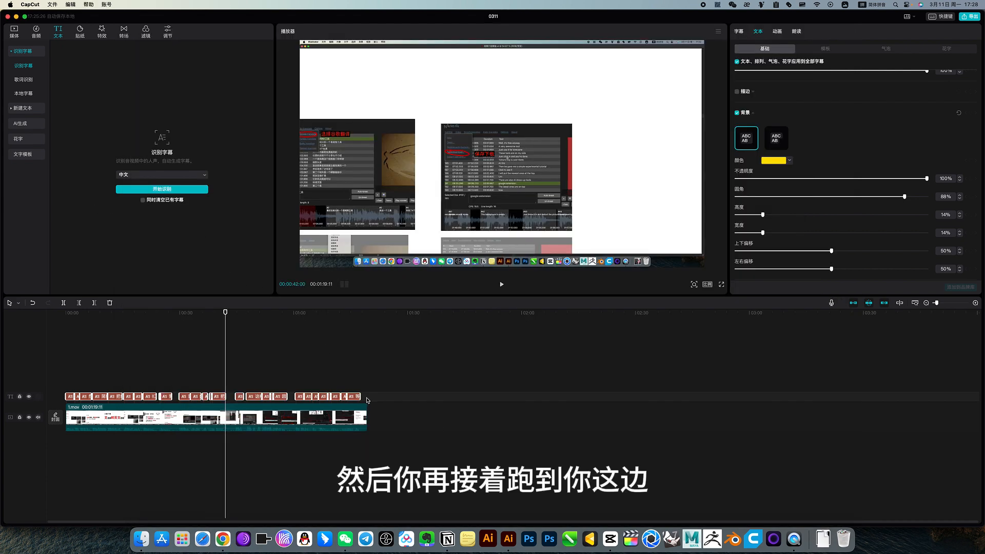
drag(371, 399, 31, 389)
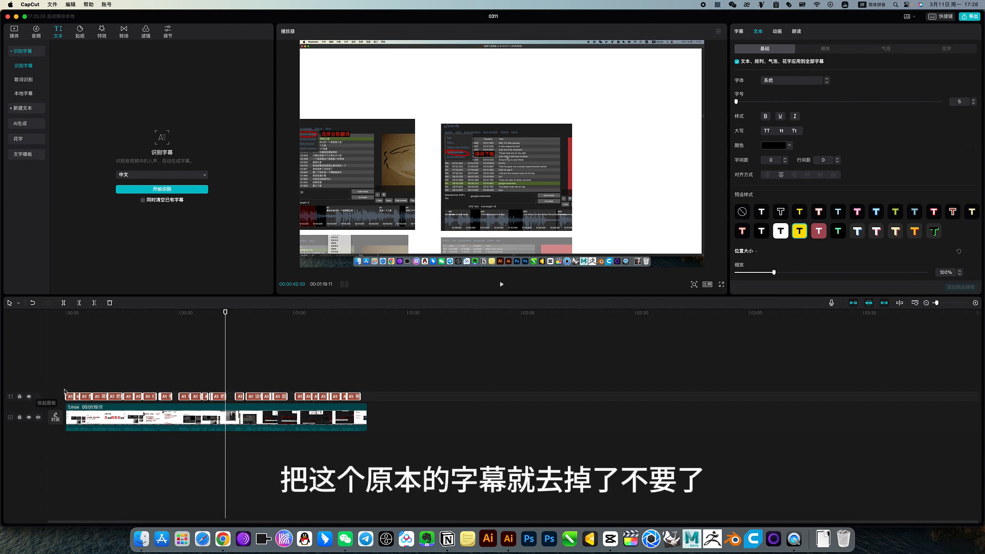
key(Delete)
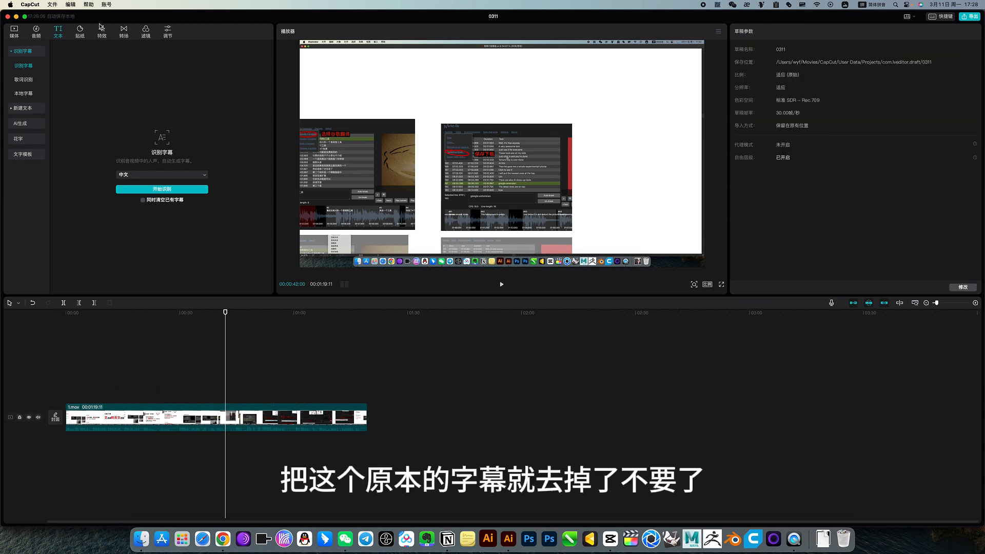
Step: Import the translated 0311.srt.srt from the Downloads folder as local subtitles (本地字幕)
click(31, 51)
click(30, 51)
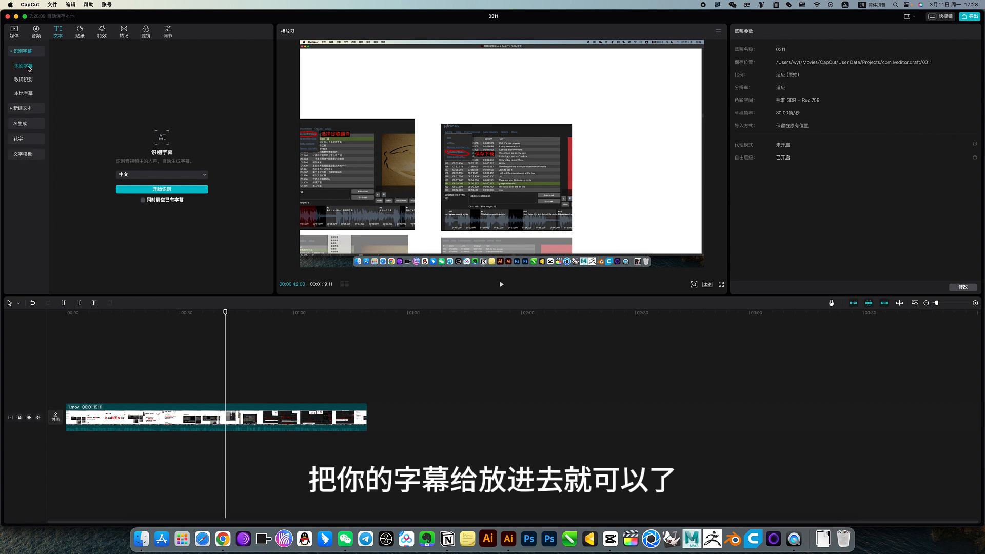
click(28, 52)
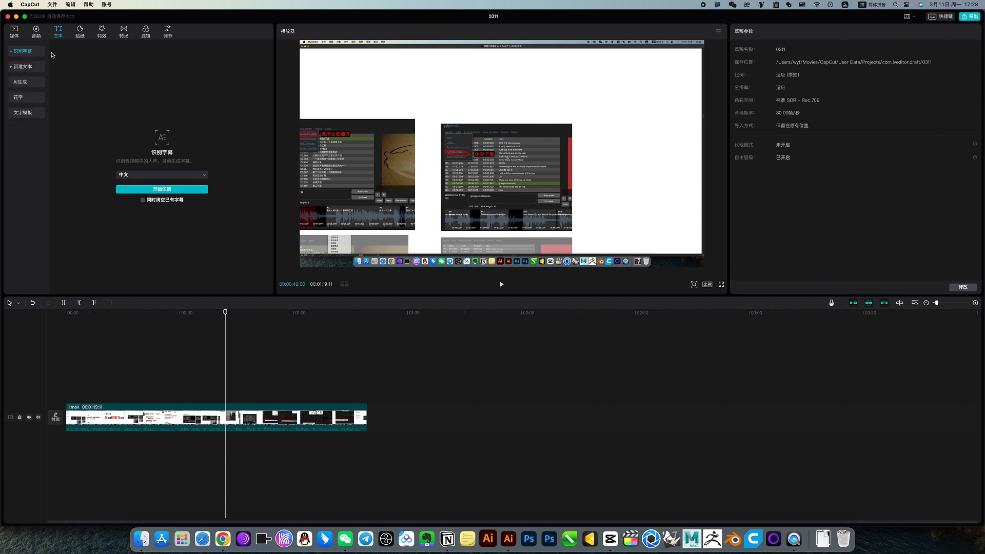
click(26, 68)
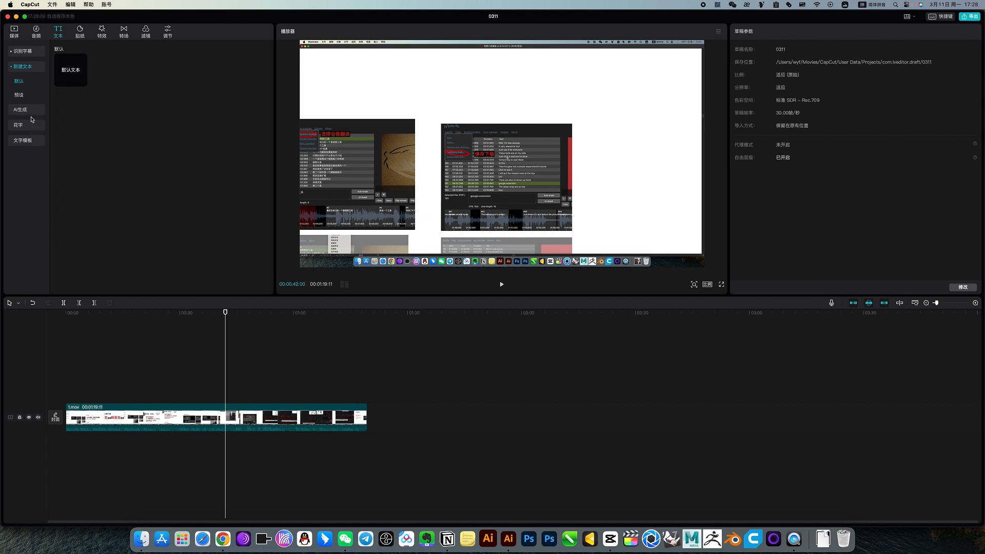
click(32, 67)
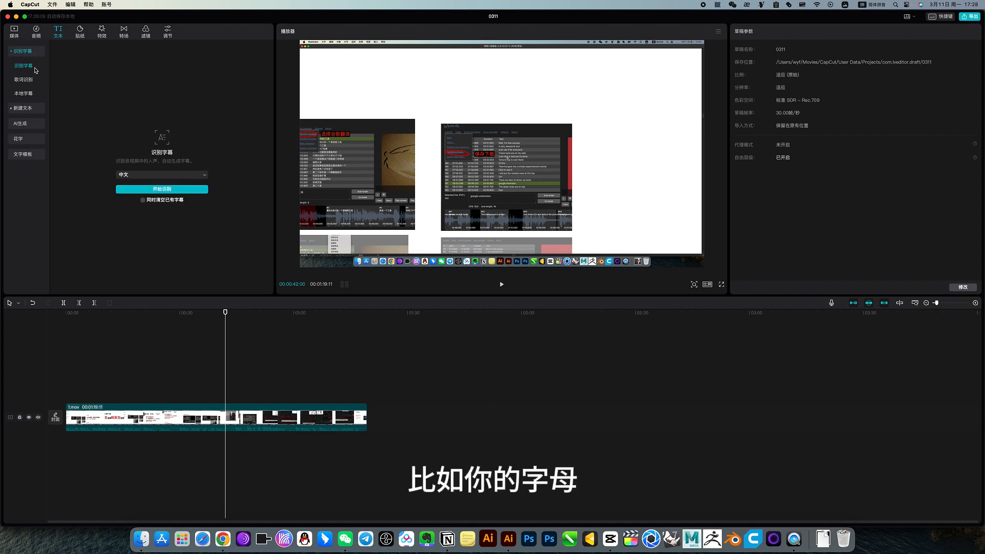
click(27, 96)
click(164, 157)
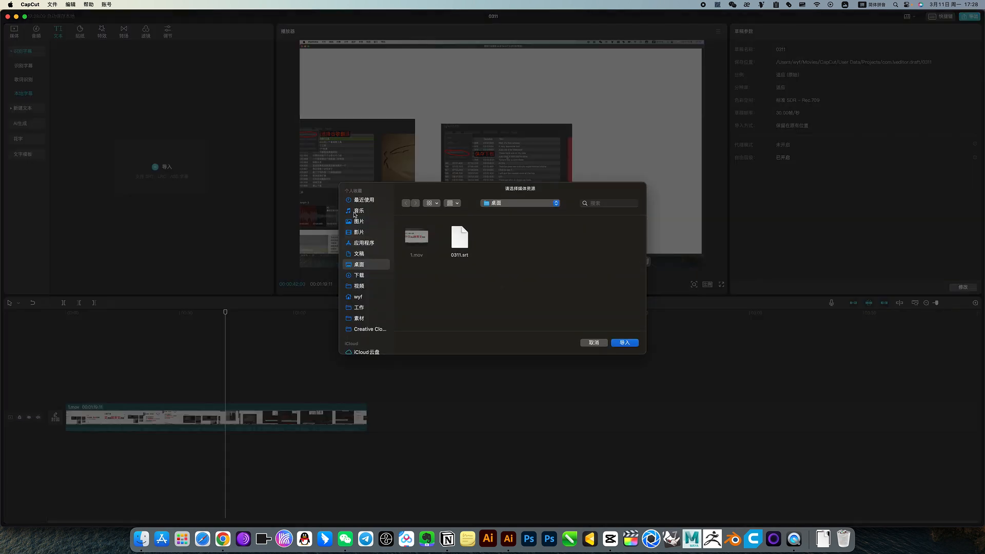
click(362, 277)
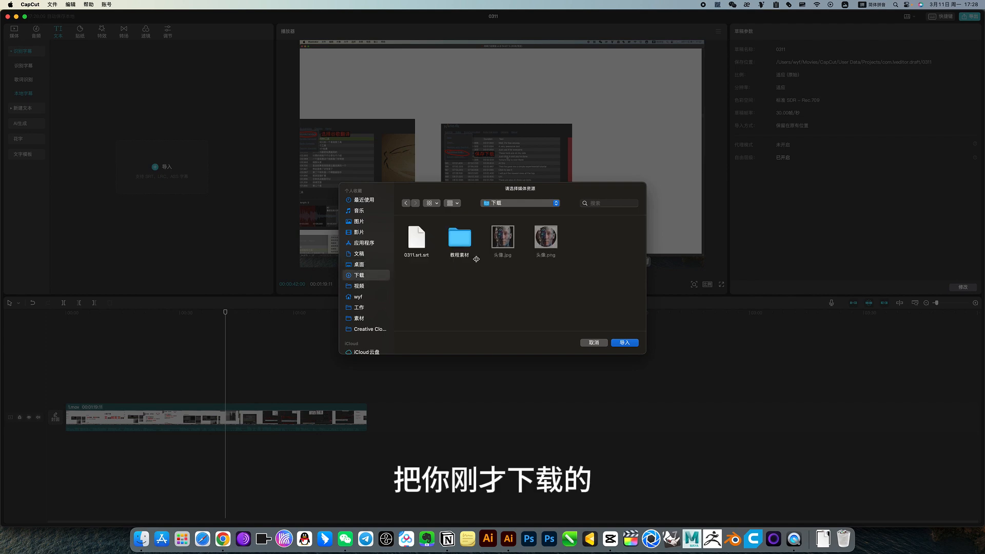
double_click(417, 241)
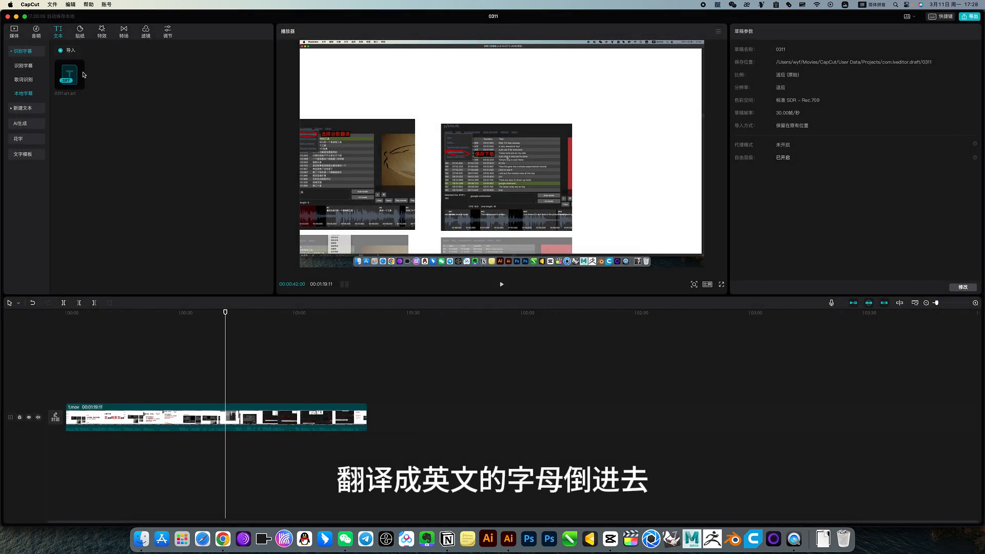
Step: Move the playhead to the start of the timeline and add the imported English subtitles there
drag(226, 314, 26, 325)
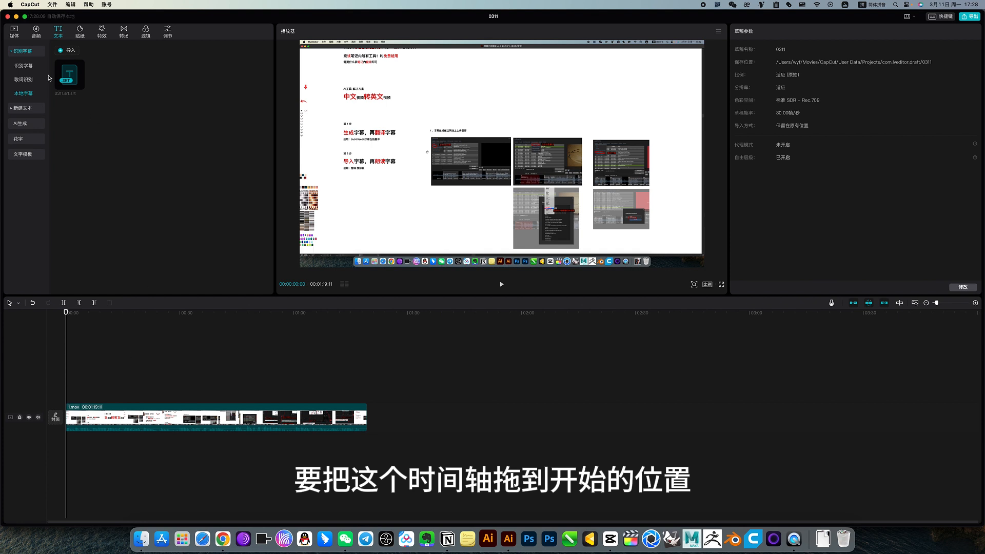
click(80, 85)
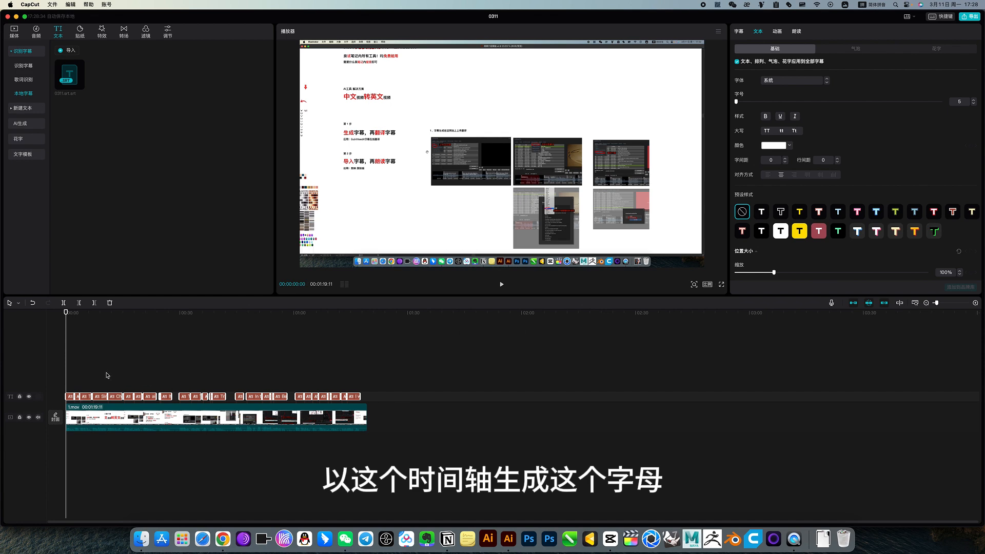
Step: Play the opening seconds to check the sound, and mute the original audio of the video track
key(space)
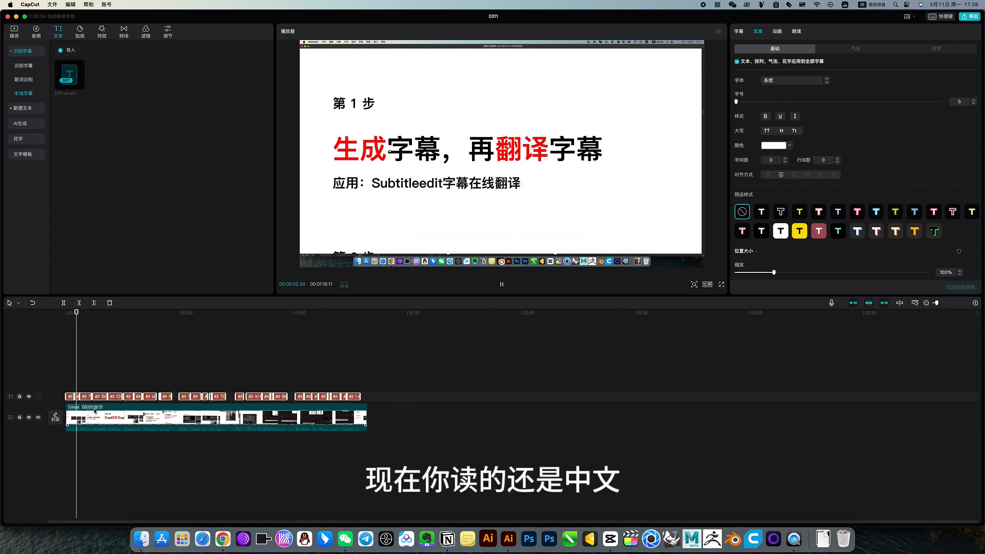
key(space)
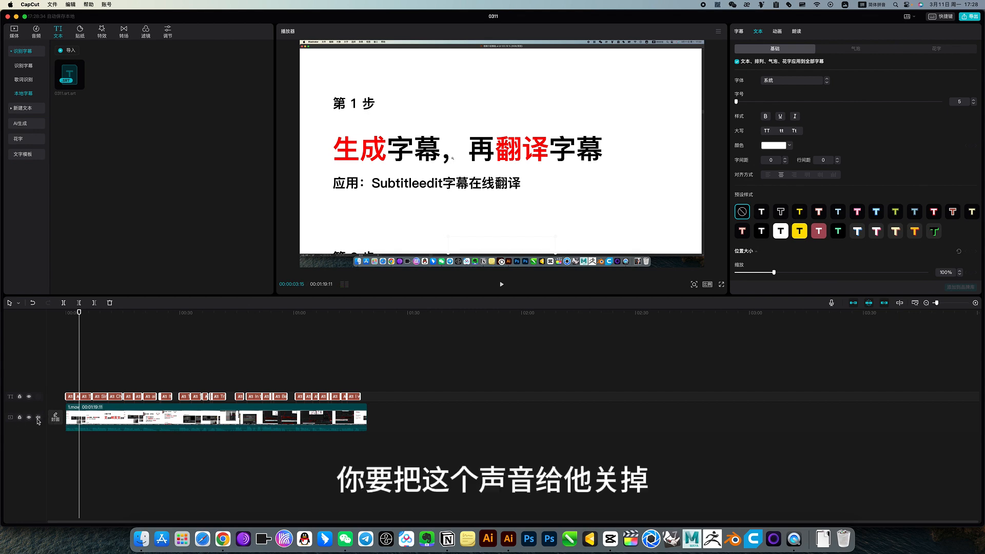
click(38, 418)
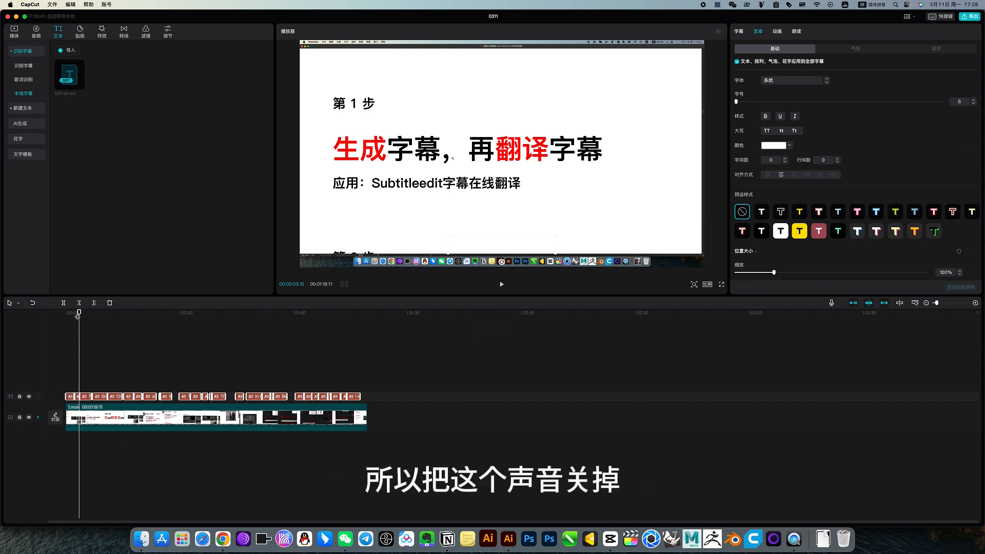
Step: Select all the English subtitle clips on the timeline and apply the preset style with black text on a yellow background
drag(381, 385, 64, 401)
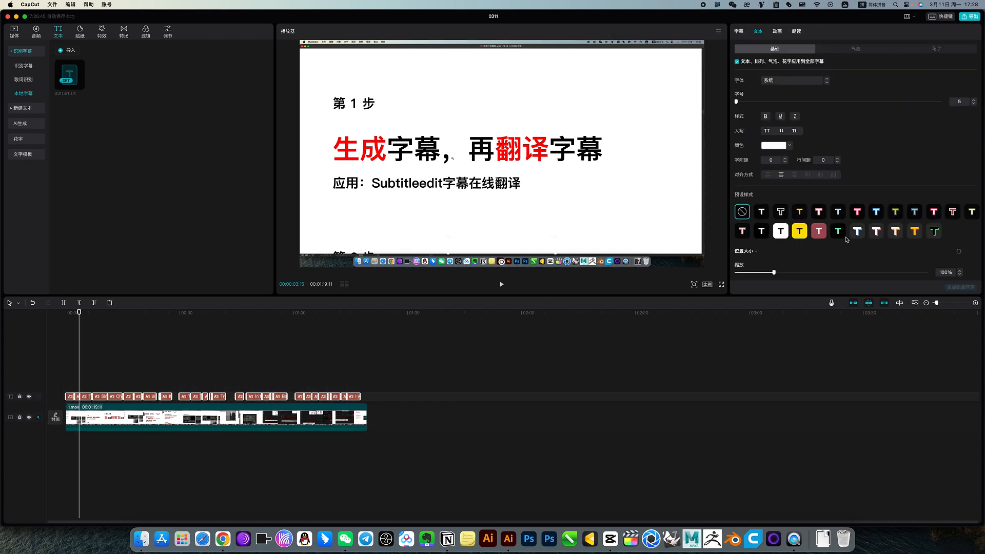
click(799, 230)
scroll(851, 256, down, 4)
scroll(851, 257, down, 5)
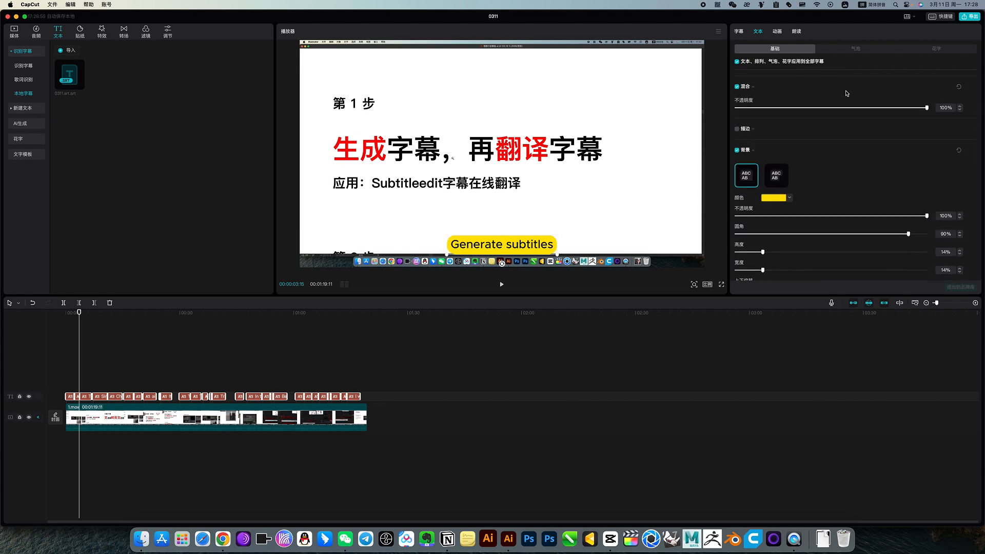
Step: Generate read-aloud (朗读) audio for all the selected subtitles with the male voice Joey
click(795, 33)
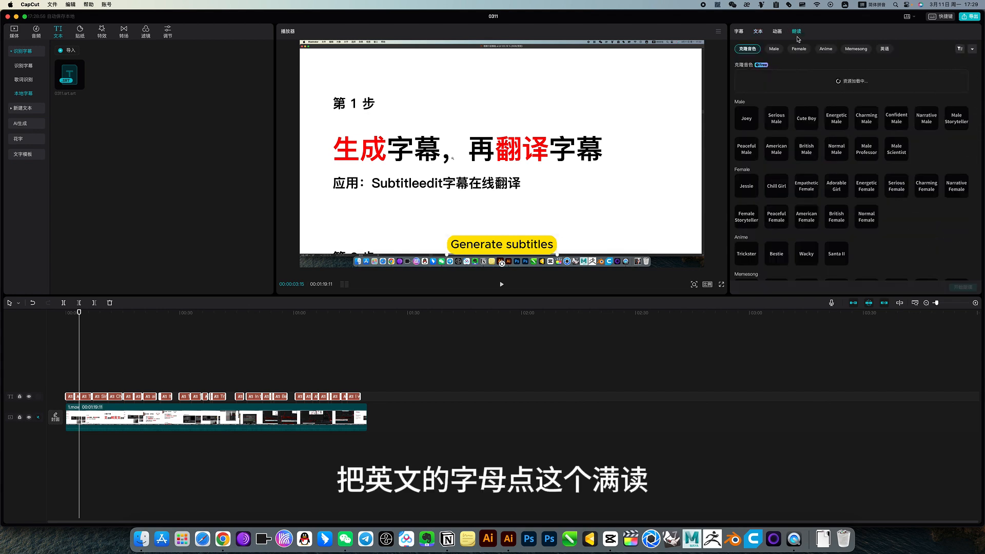
click(747, 122)
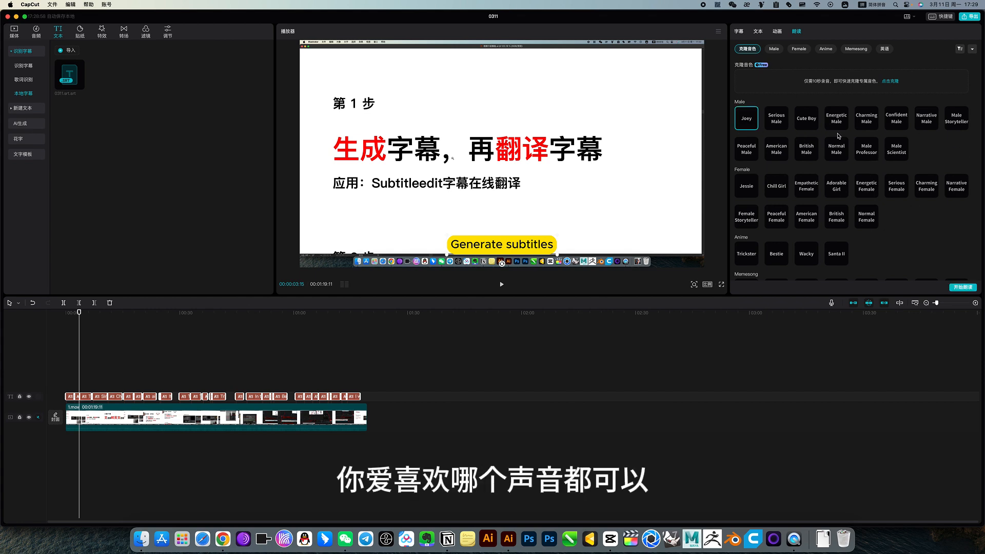
click(962, 287)
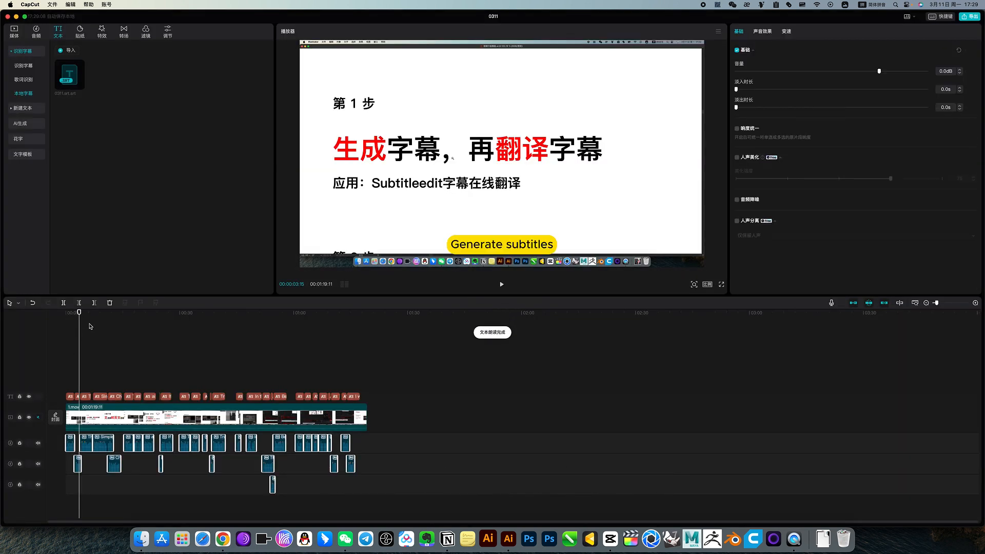
Step: Return the playhead to the start of the timeline and play the opening seconds to check the English voice-over
drag(79, 311, 53, 310)
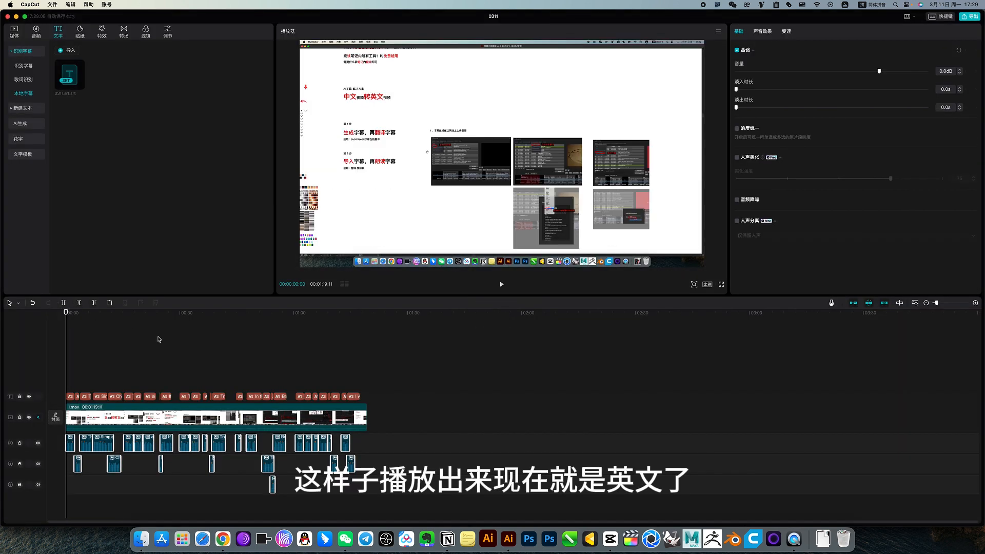
key(space)
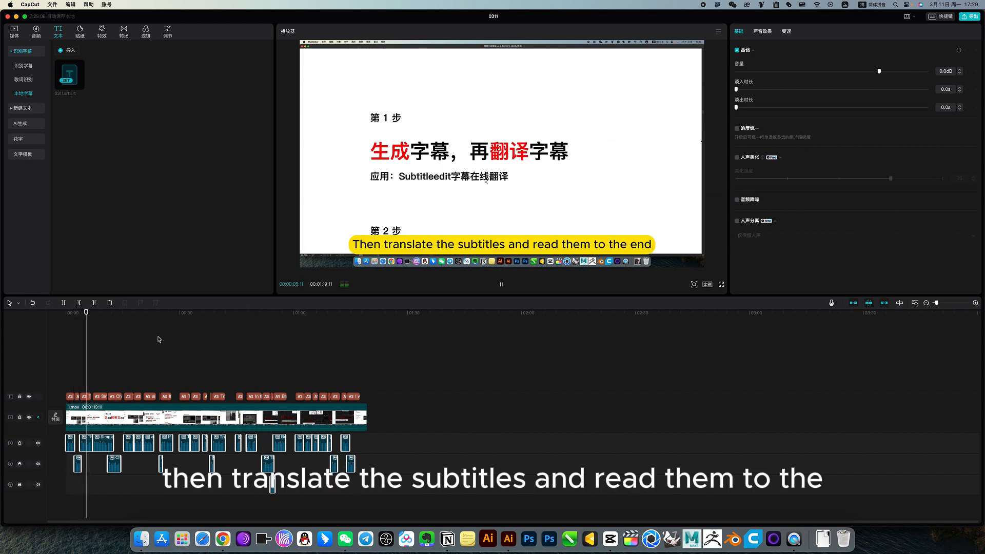
key(space)
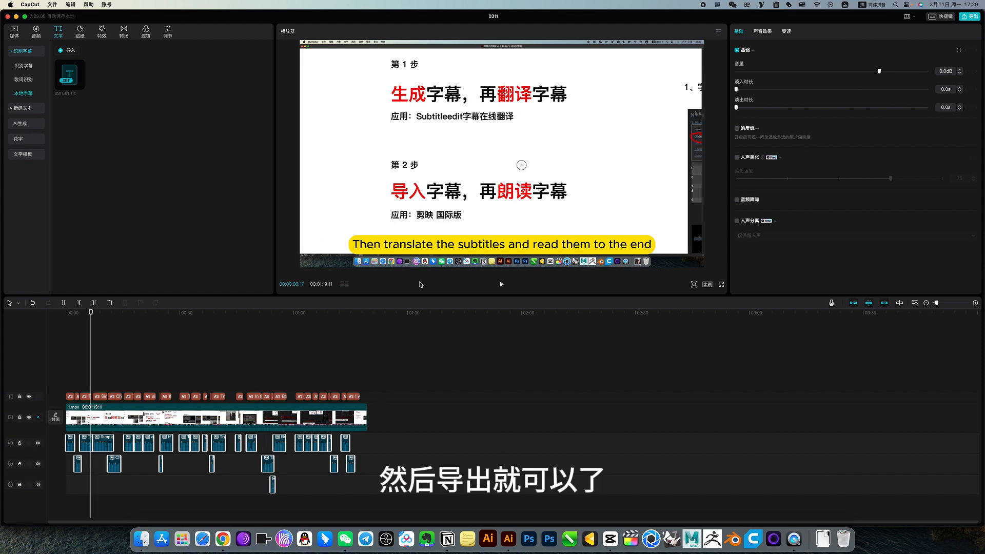